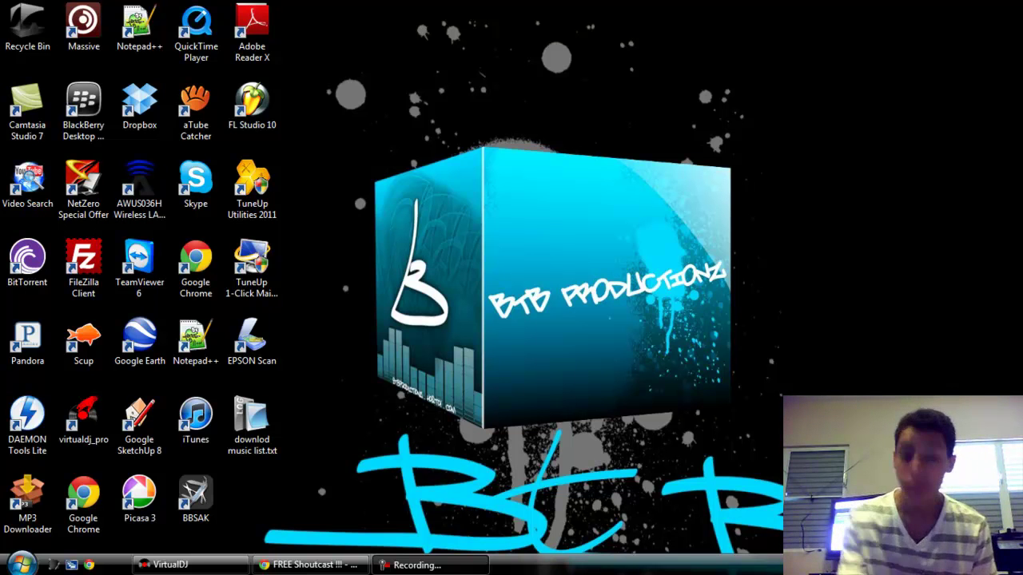
# Step: Review and close VirtualDJ's Broadcast configuration, then reveal the taskbar to switch programs
pyautogui.click(165, 565)
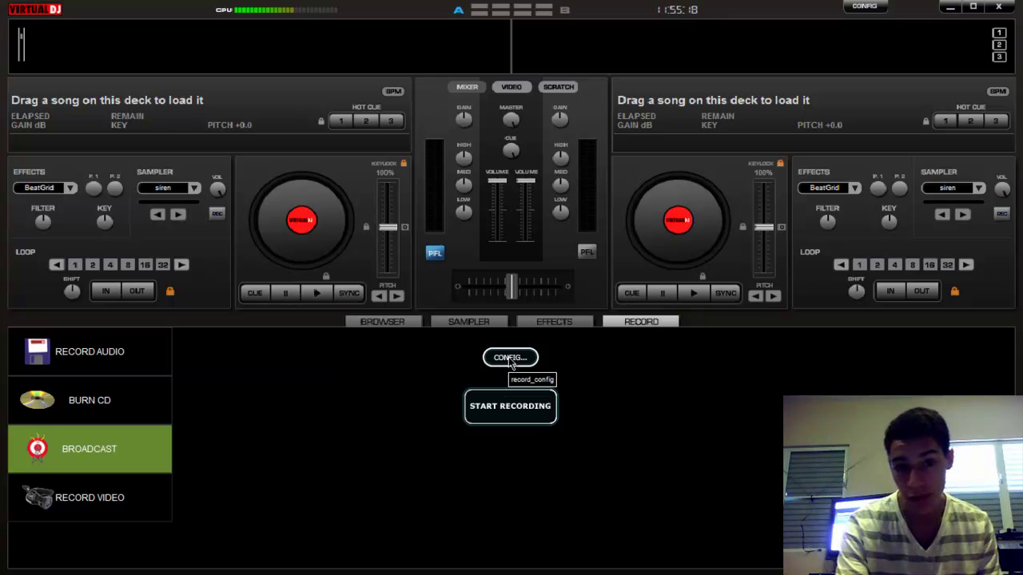
pyautogui.click(511, 358)
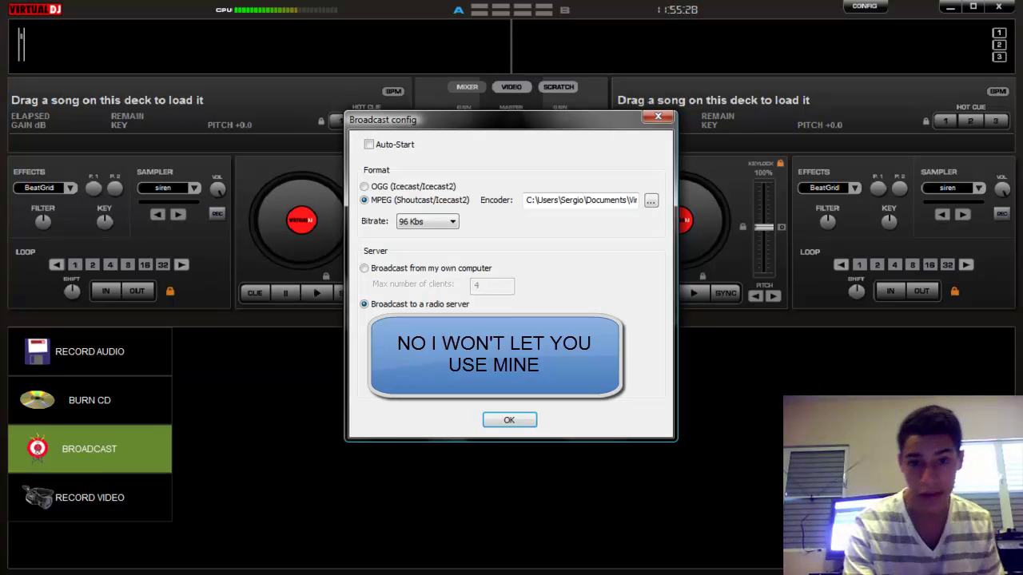
pyautogui.click(658, 118)
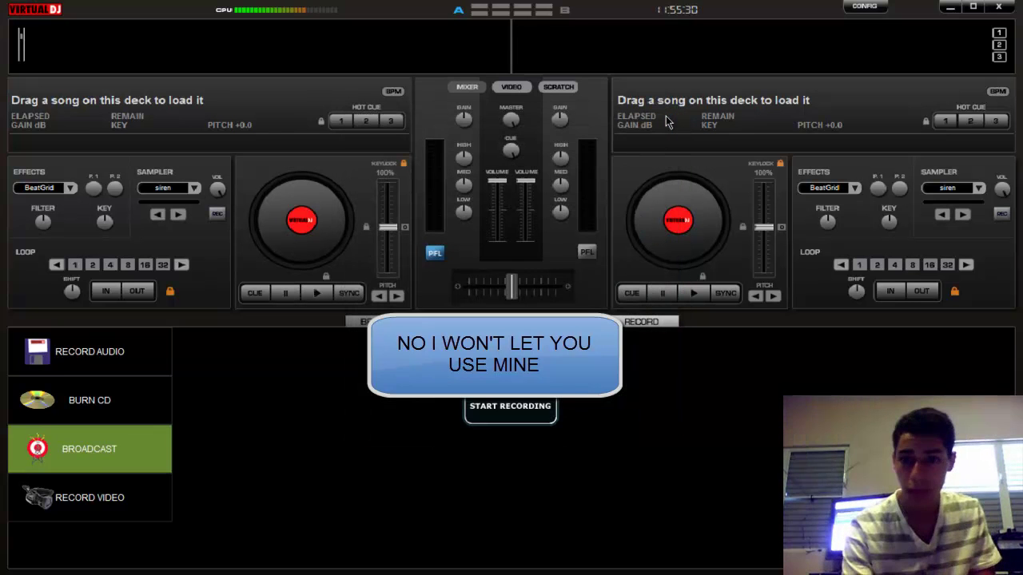
pyautogui.press('super')
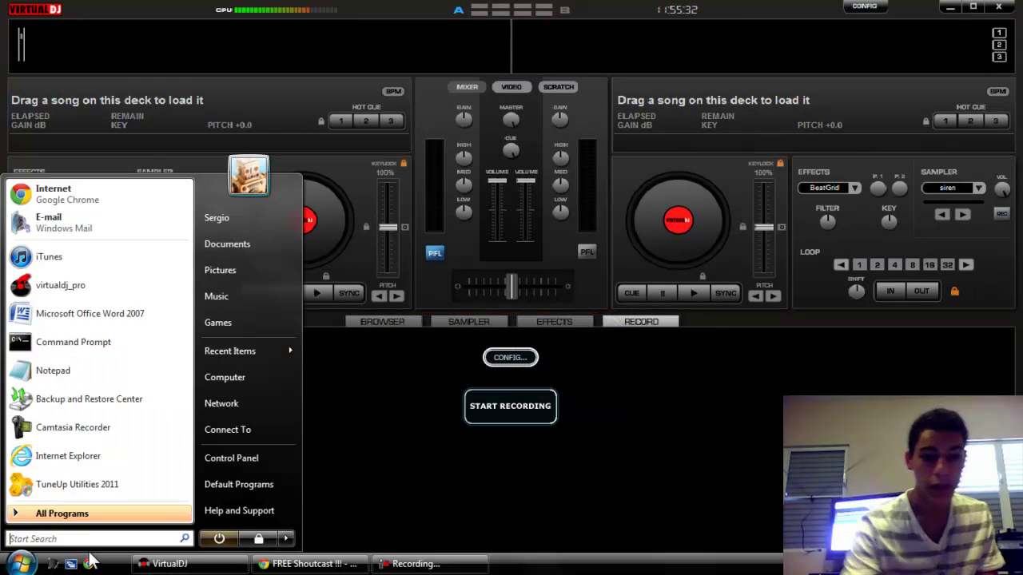
# Step: Switch to the browser and scroll Listen2MyRadio's home page to the Free Products section
pyautogui.click(296, 564)
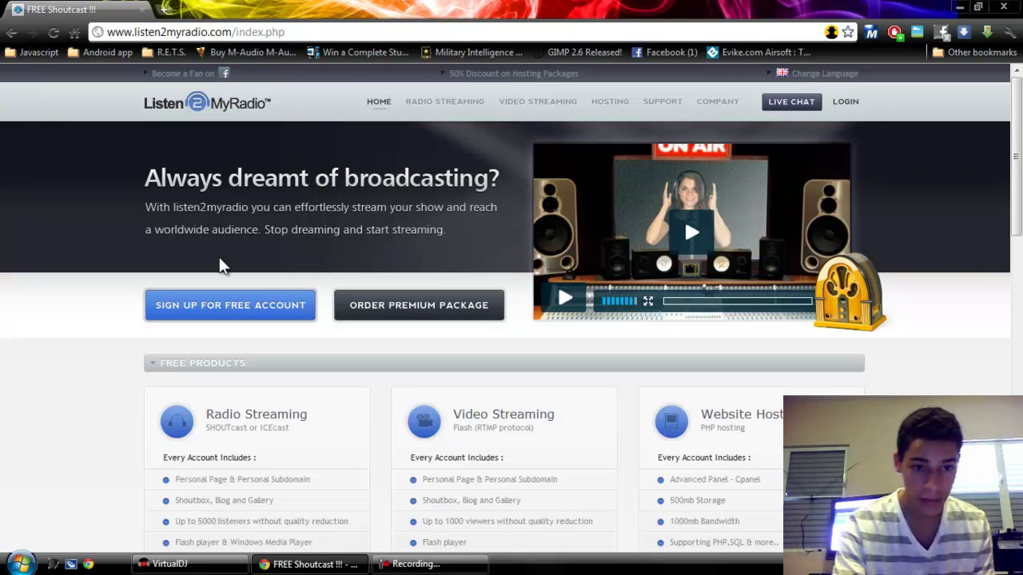
pyautogui.scroll(-2, 217, 302)
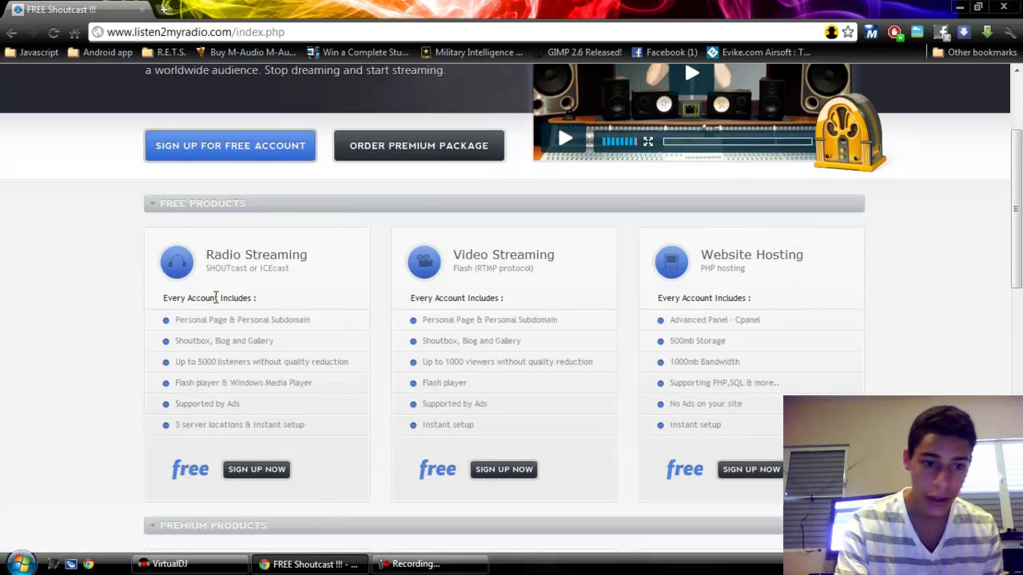
# Step: Start the free Radio Streaming sign-up with full name 'test testing' and username 'test youtube video'
pyautogui.click(270, 480)
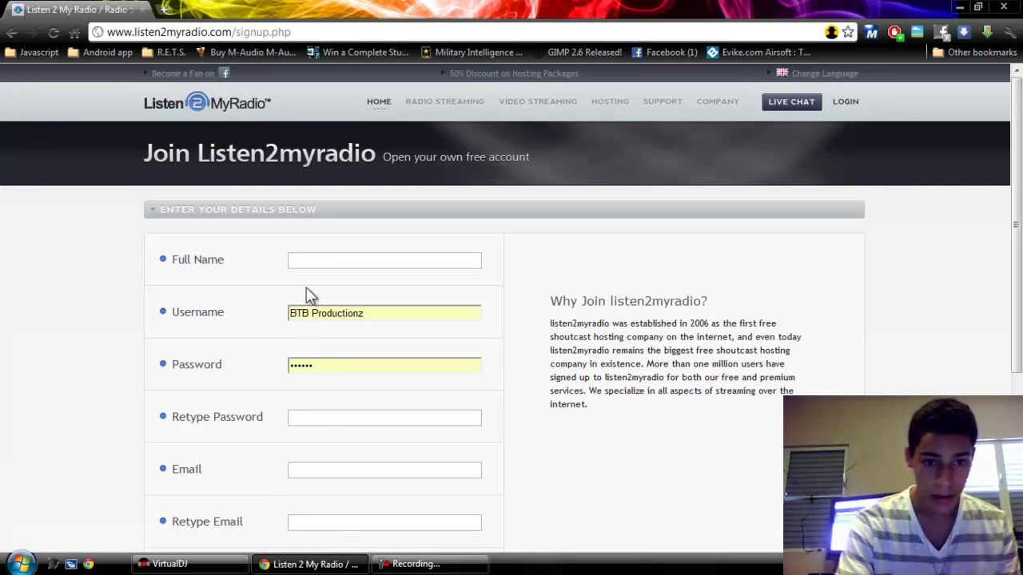
pyautogui.click(301, 259)
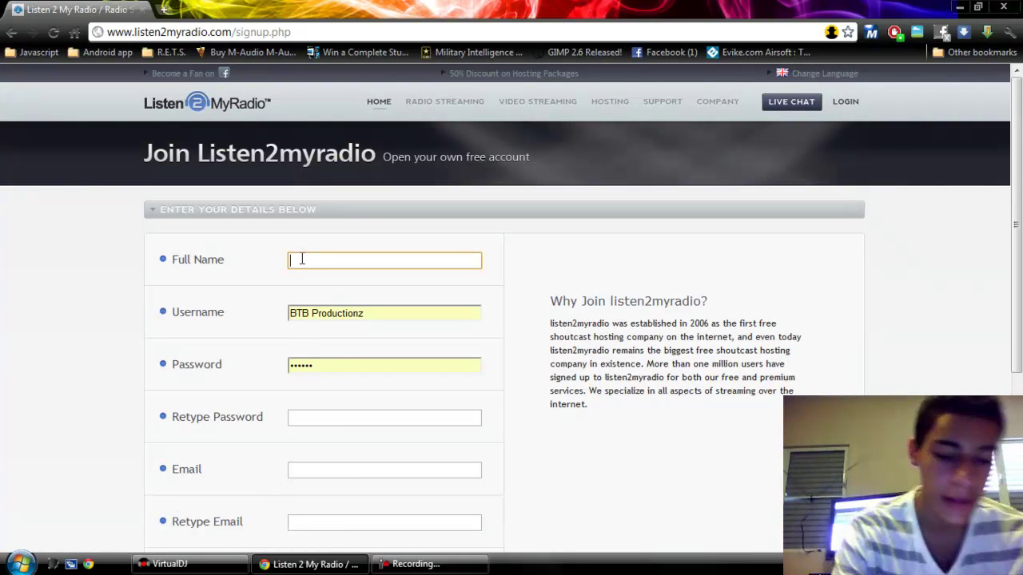
pyautogui.write('test te')
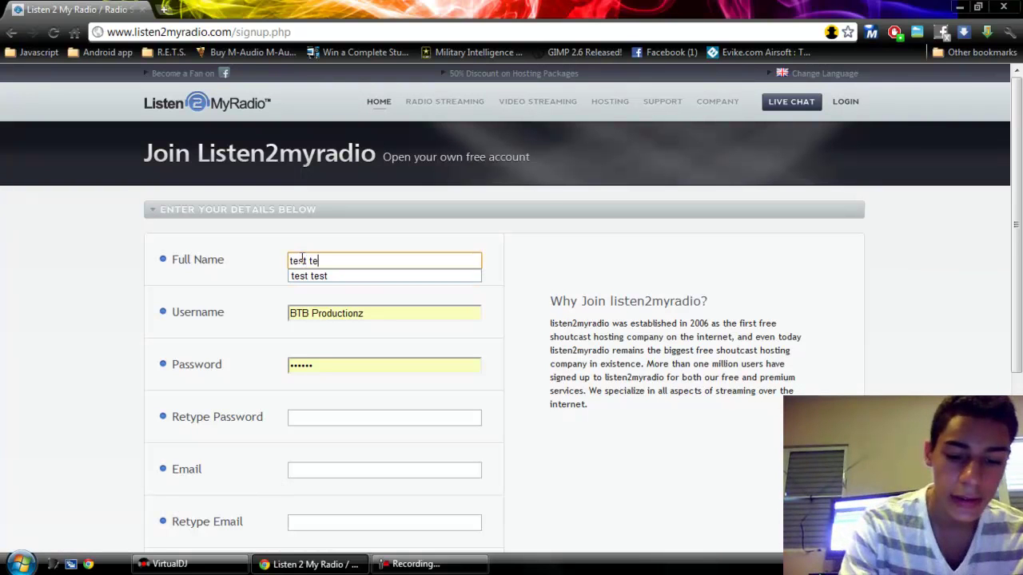
pyautogui.write('sting')
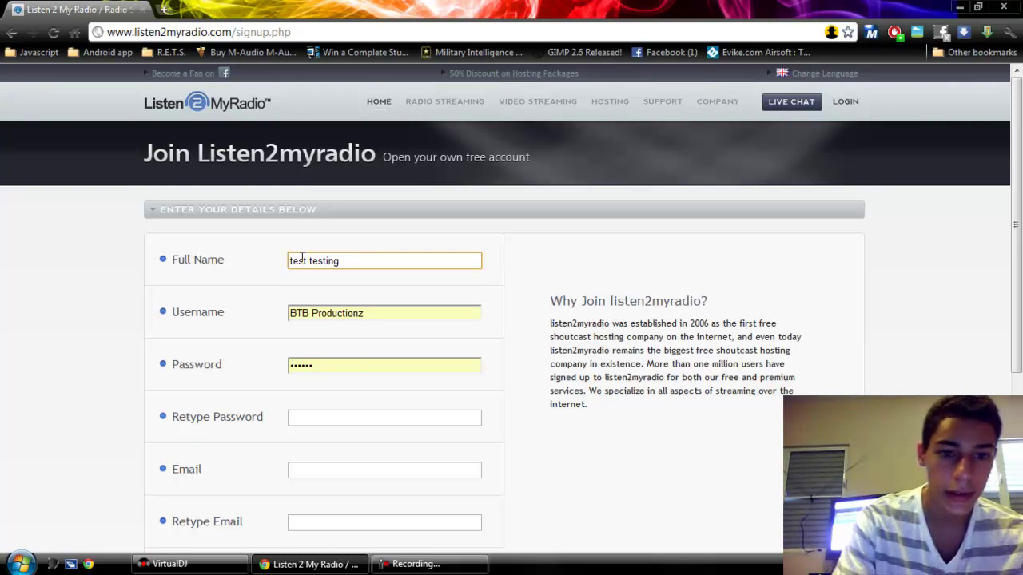
pyautogui.click(367, 312)
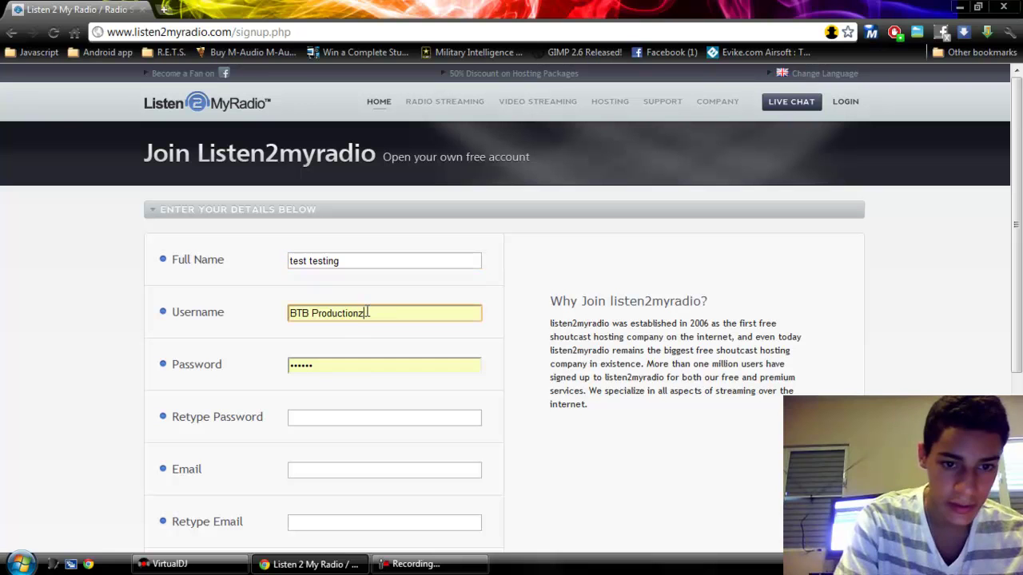
pyautogui.moveTo(368, 313); pyautogui.dragTo(84, 317)
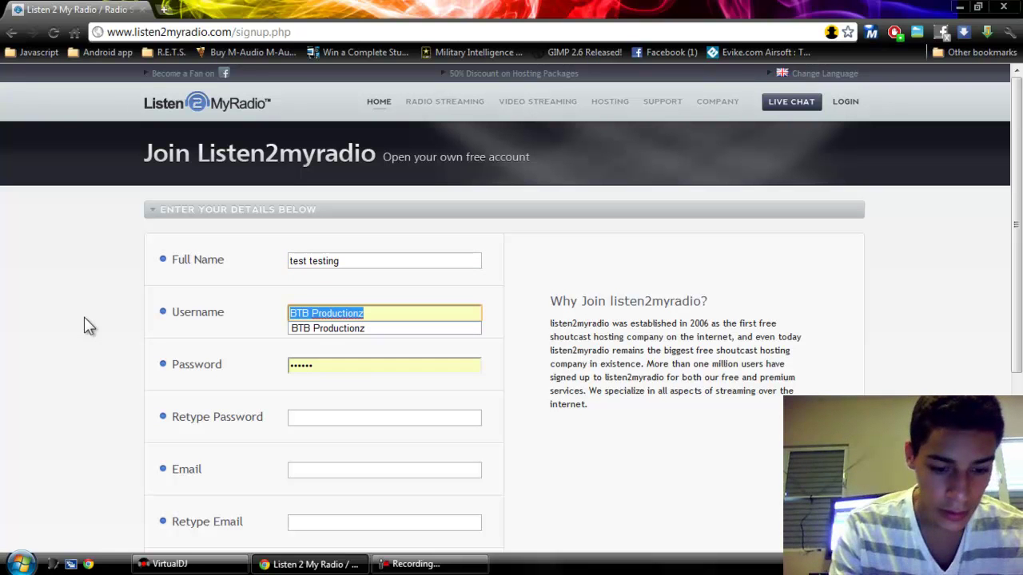
pyautogui.write('te')
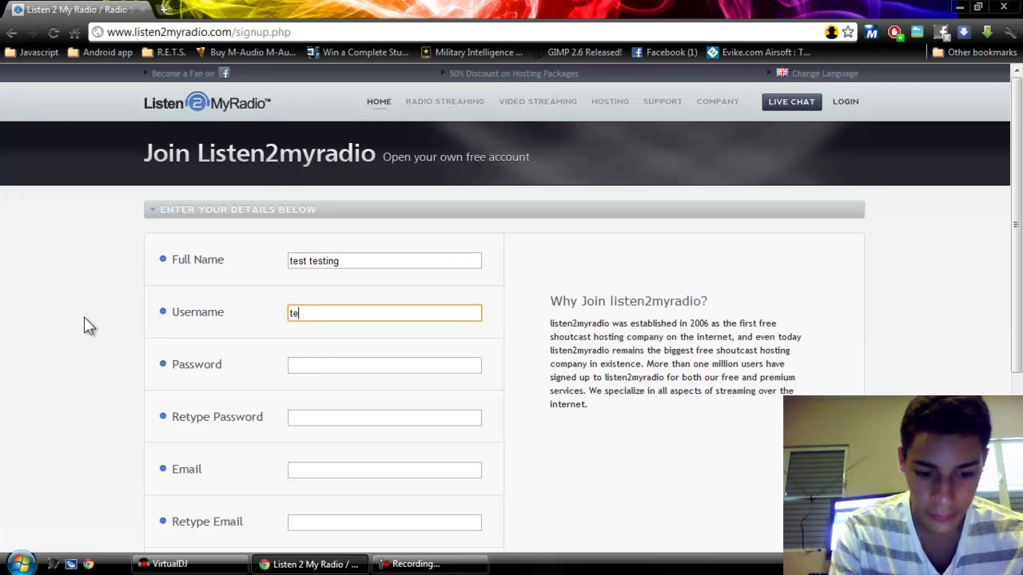
pyautogui.write('st yout')
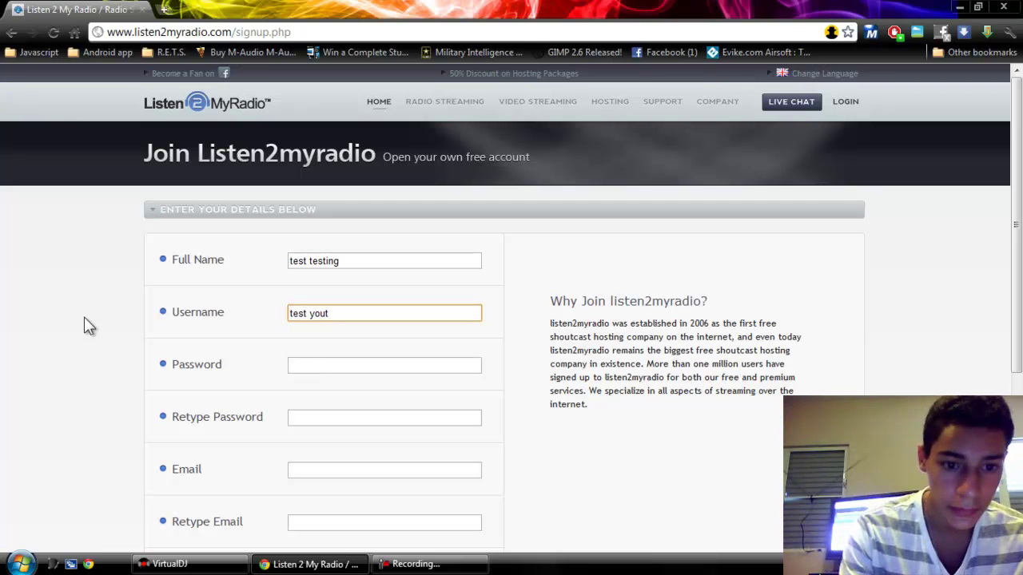
pyautogui.write(' aud')
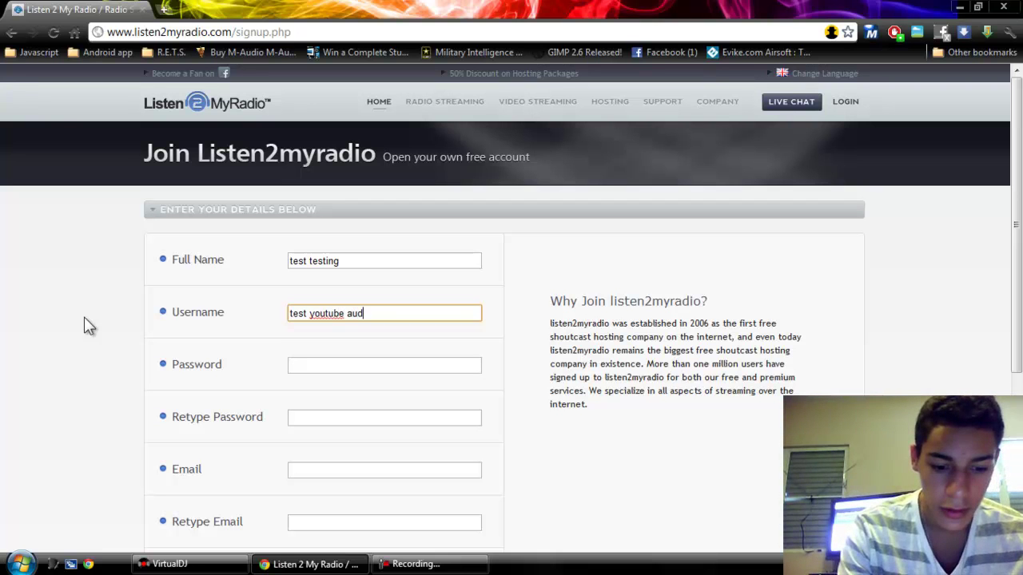
pyautogui.write('io')
pyautogui.press('BackSpace')
pyautogui.press('BackSpace')
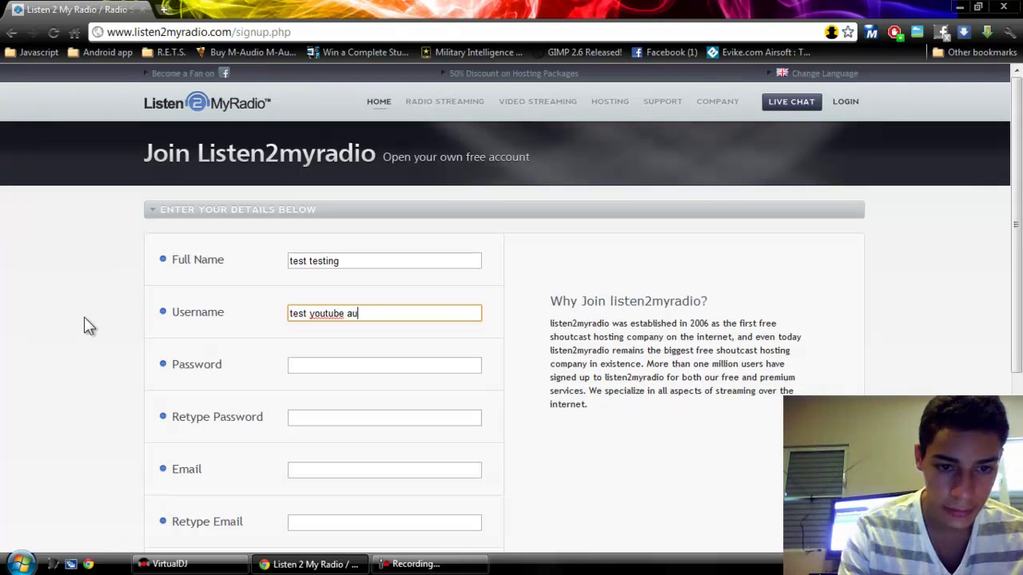
pyautogui.press('BackSpace')
pyautogui.press('BackSpace')
pyautogui.write('video')
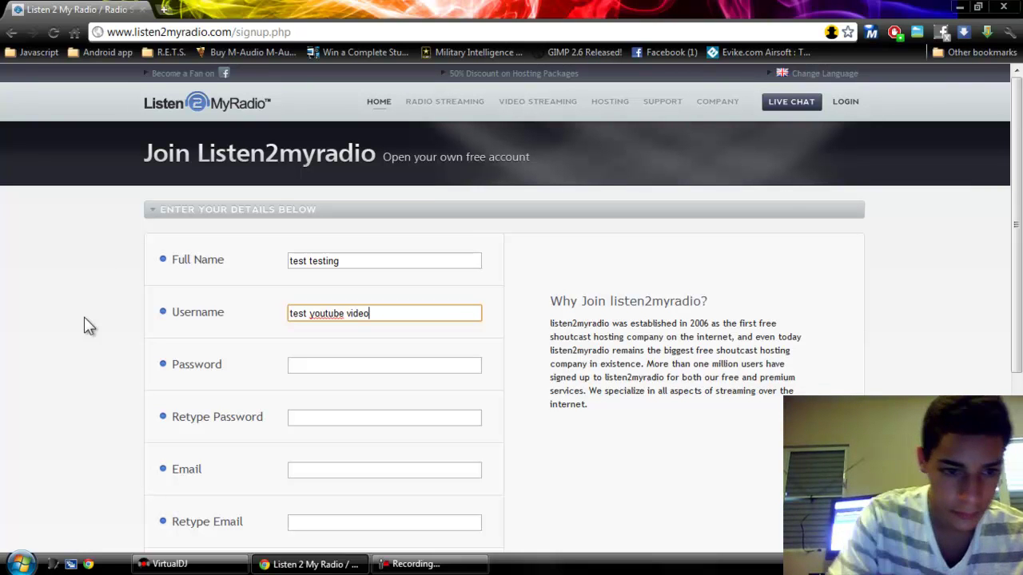
pyautogui.click(316, 365)
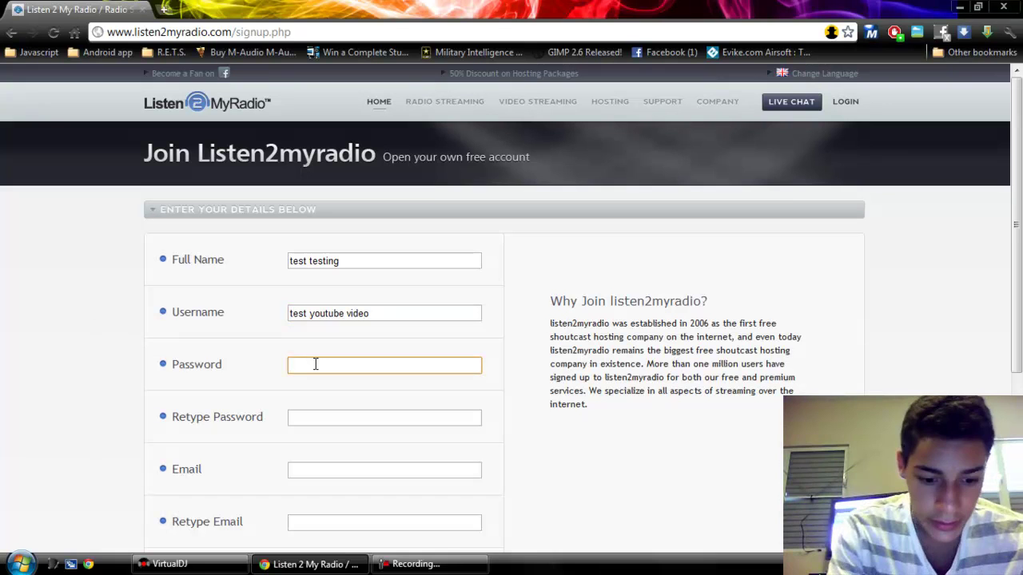
pyautogui.write('test')
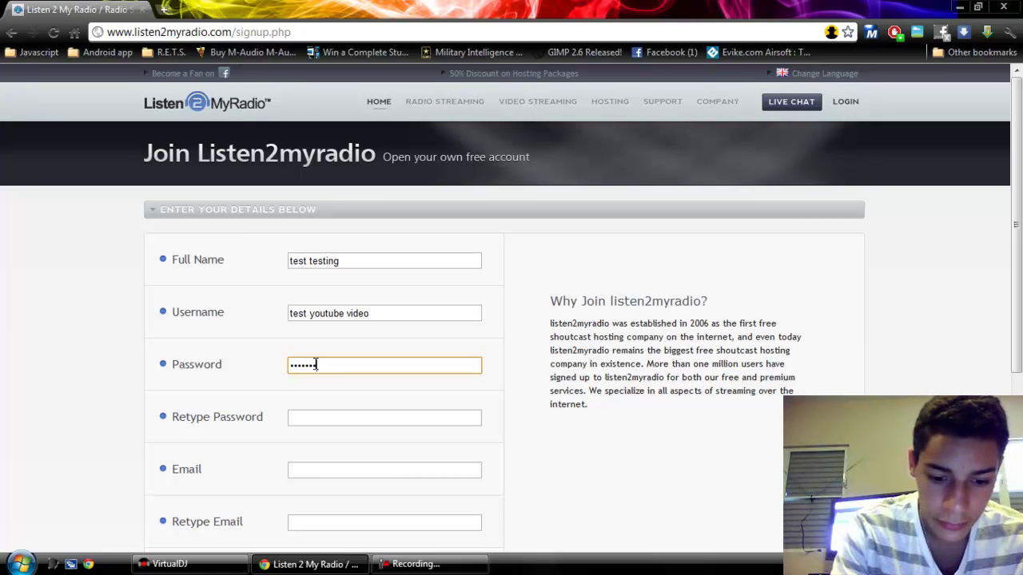
pyautogui.write('ing')
pyautogui.click(326, 416)
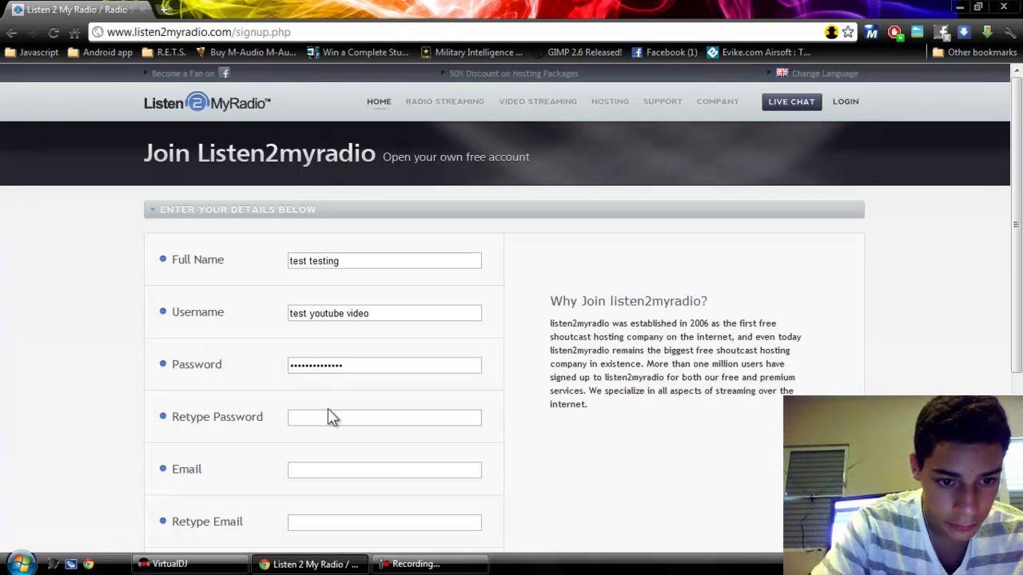
pyautogui.click(325, 423)
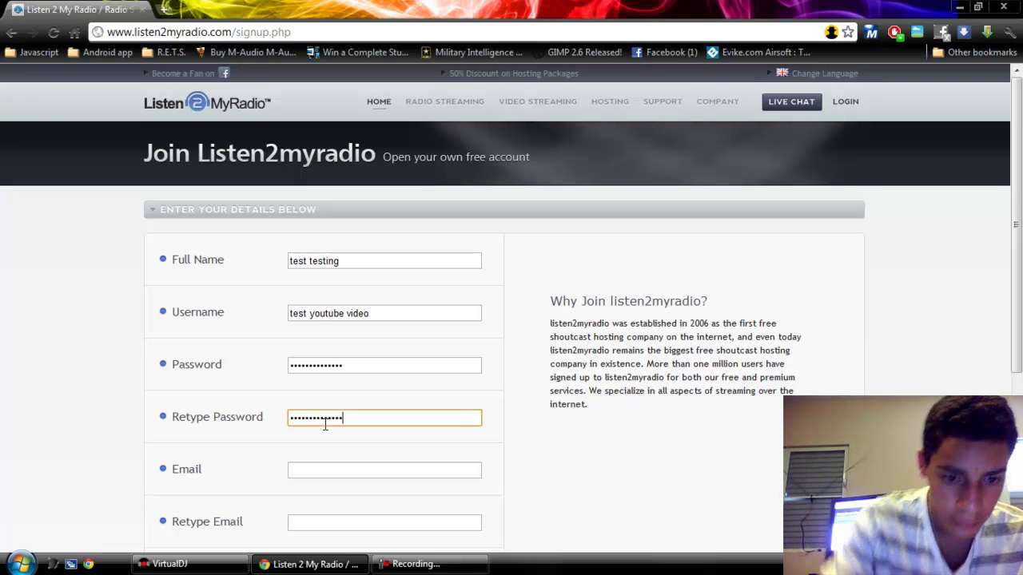
pyautogui.click(330, 469)
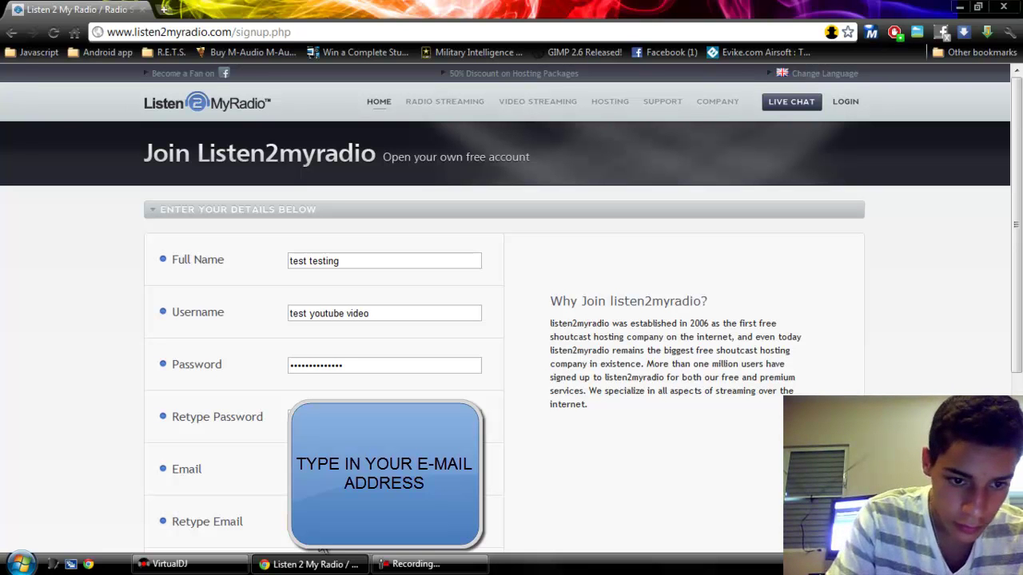
# Step: Agree to the Terms of Use and create the free account
pyautogui.scroll(-3, 583, 456)
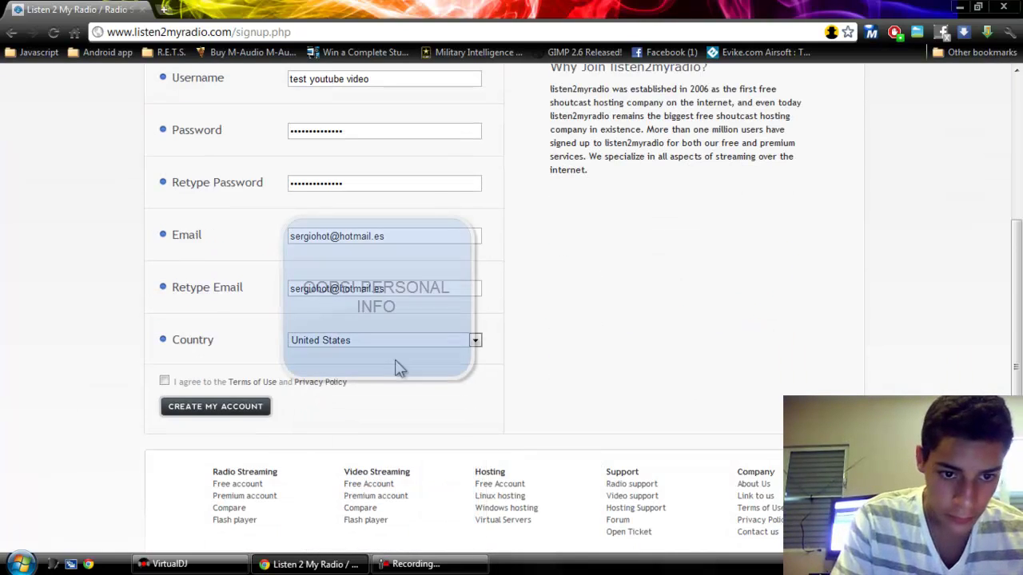
pyautogui.click(165, 382)
pyautogui.click(185, 410)
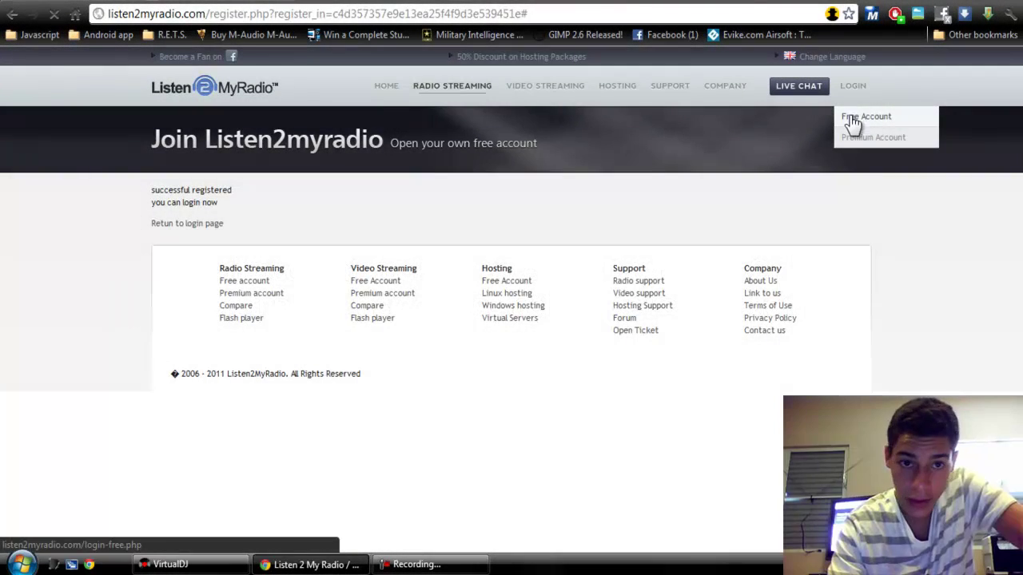
# Step: Go to the account login page and submit a first set of login details
pyautogui.click(854, 120)
pyautogui.click(324, 248)
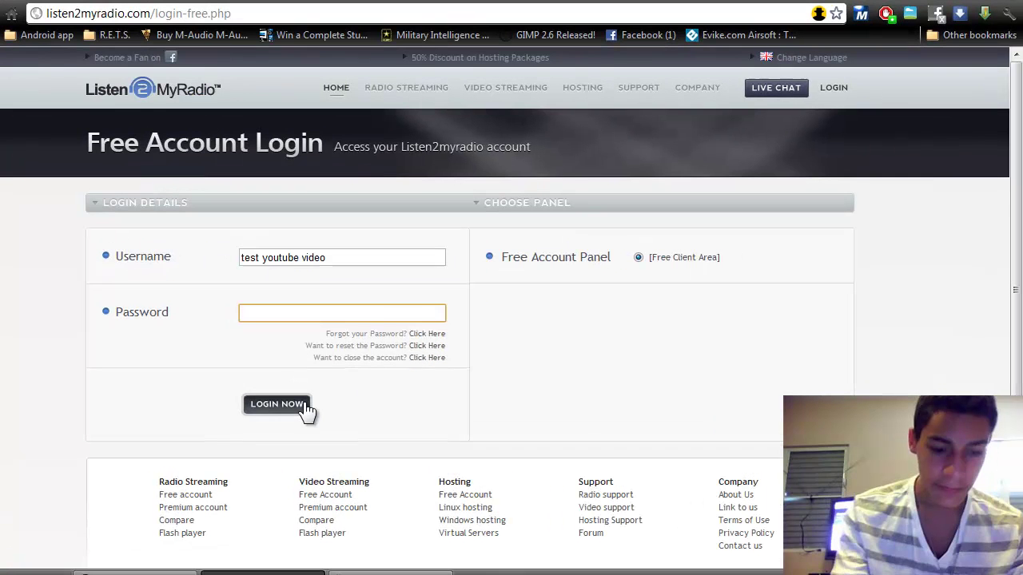
pyautogui.write('***')
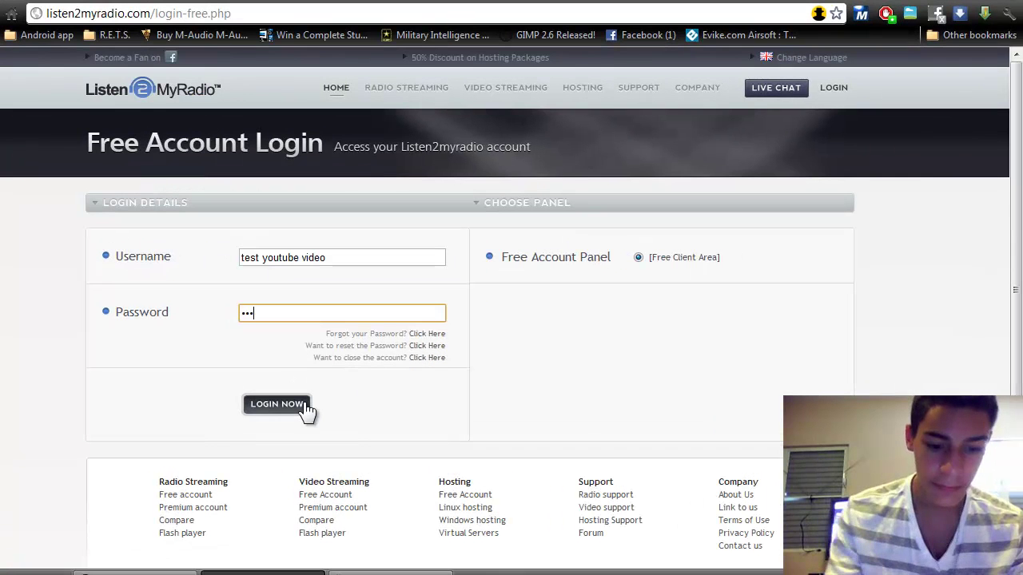
pyautogui.write('********')
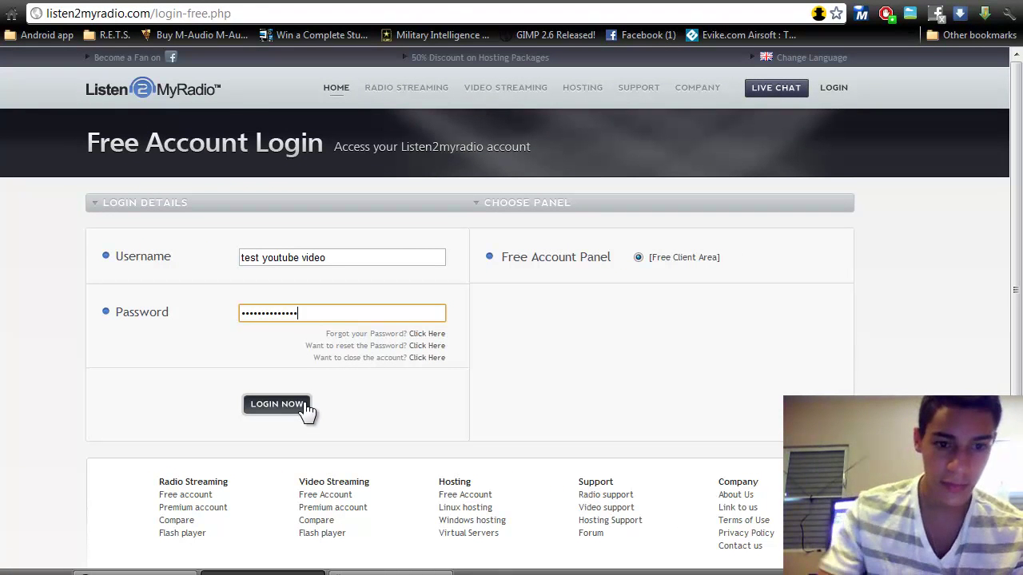
pyautogui.click(296, 416)
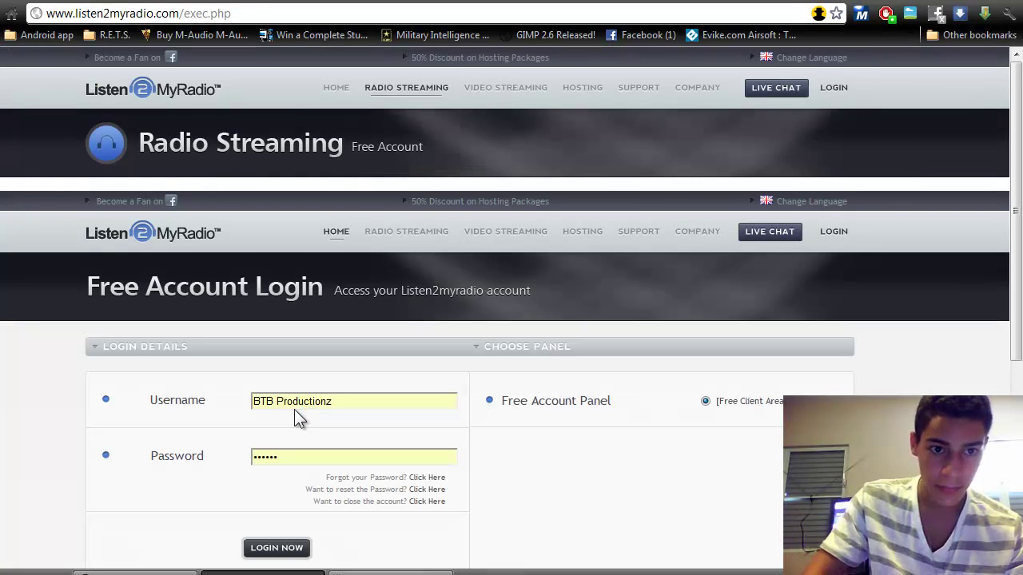
# Step: Log in with username 'test youtube video' and the account password
pyautogui.moveTo(342, 401); pyautogui.dragTo(12, 364)
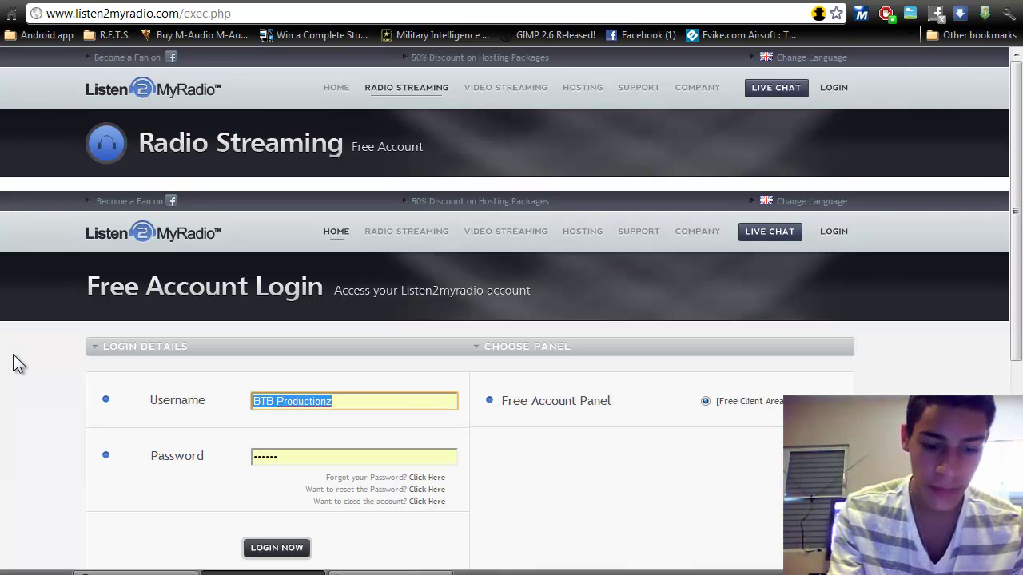
pyautogui.write('test ')
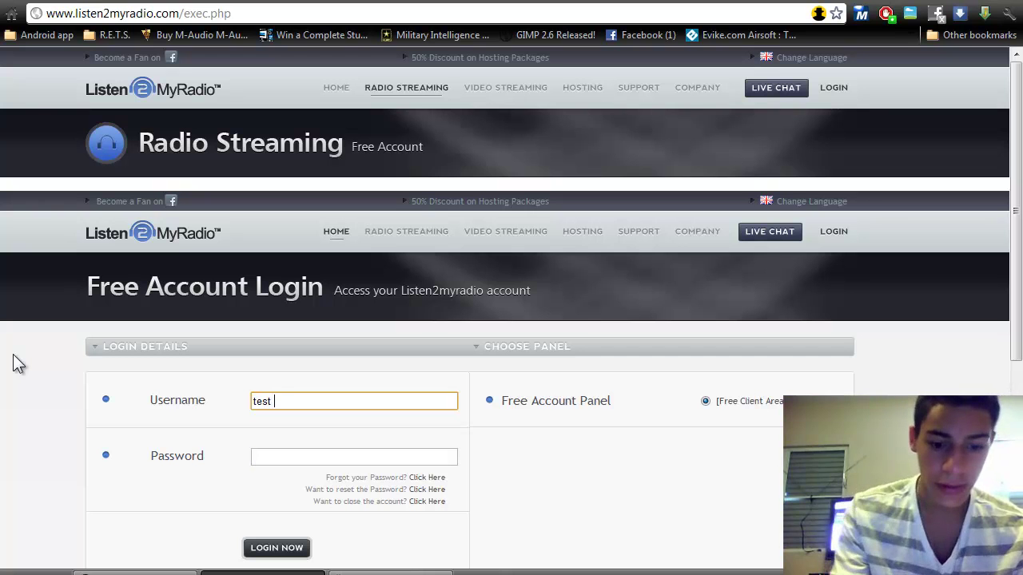
pyautogui.write('youtube')
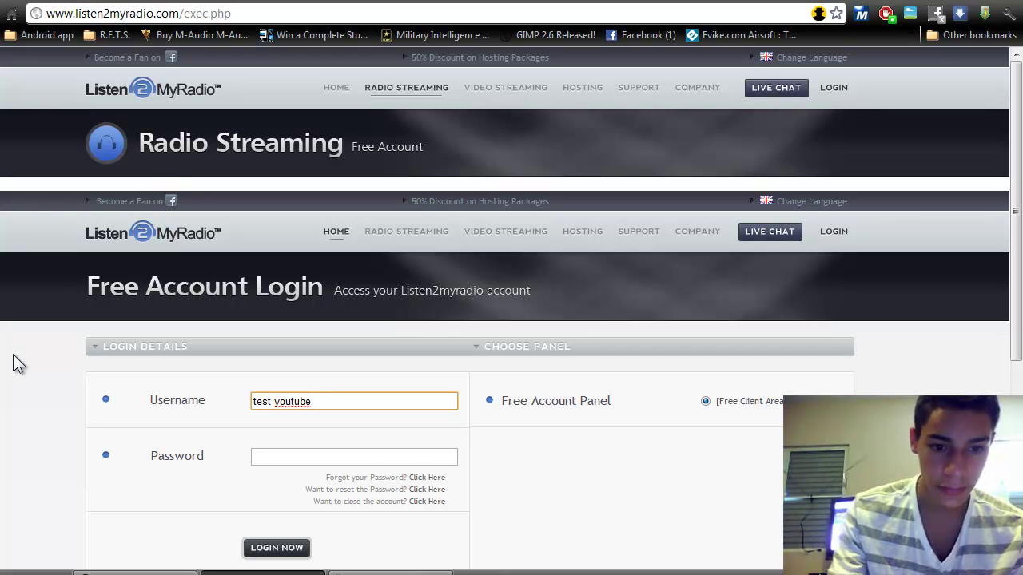
pyautogui.write(' video')
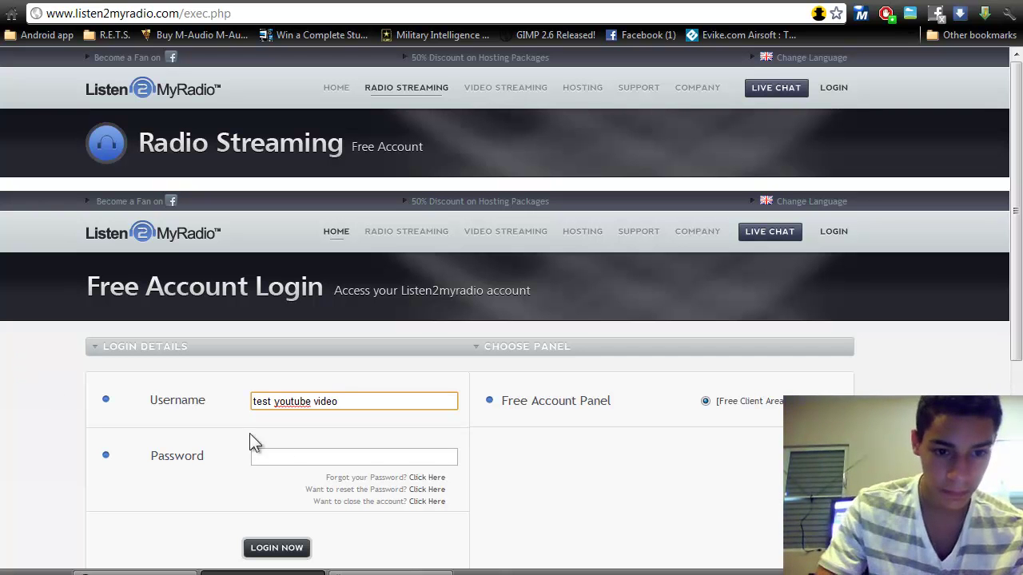
pyautogui.click(290, 461)
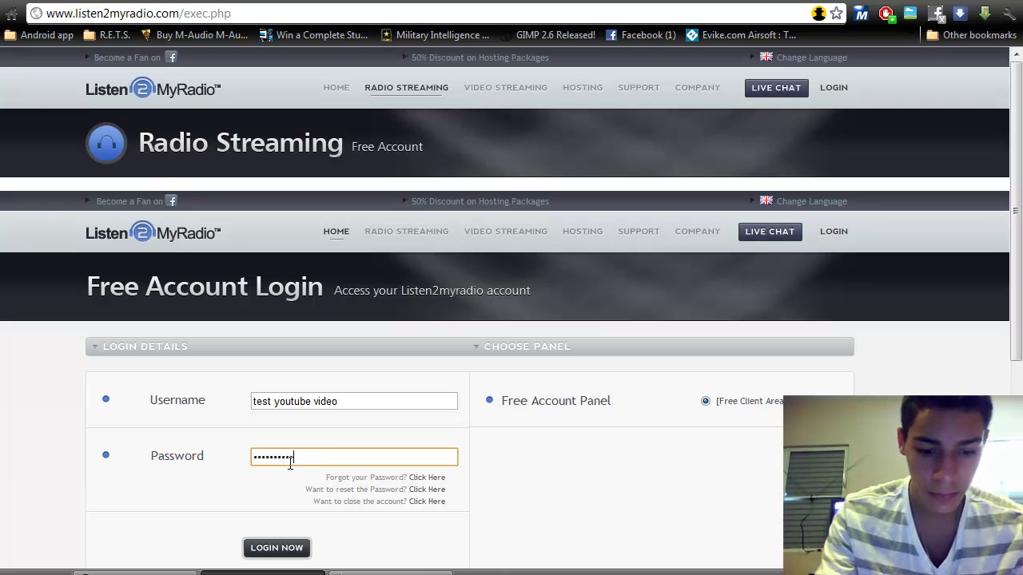
pyautogui.click(281, 548)
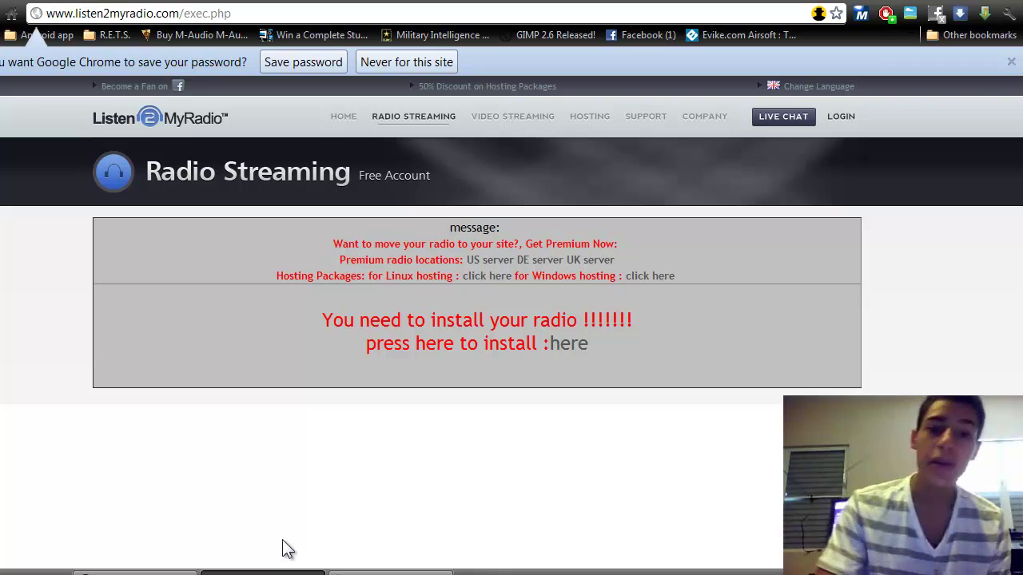
# Step: Start the radio install form and enter the broadcaster and admin passwords
pyautogui.click(570, 346)
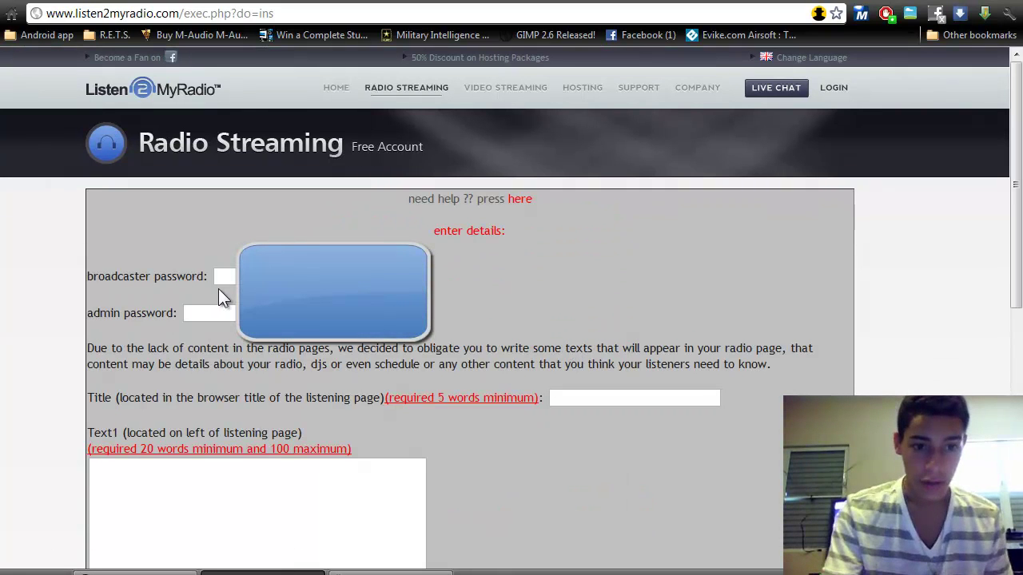
pyautogui.click(229, 278)
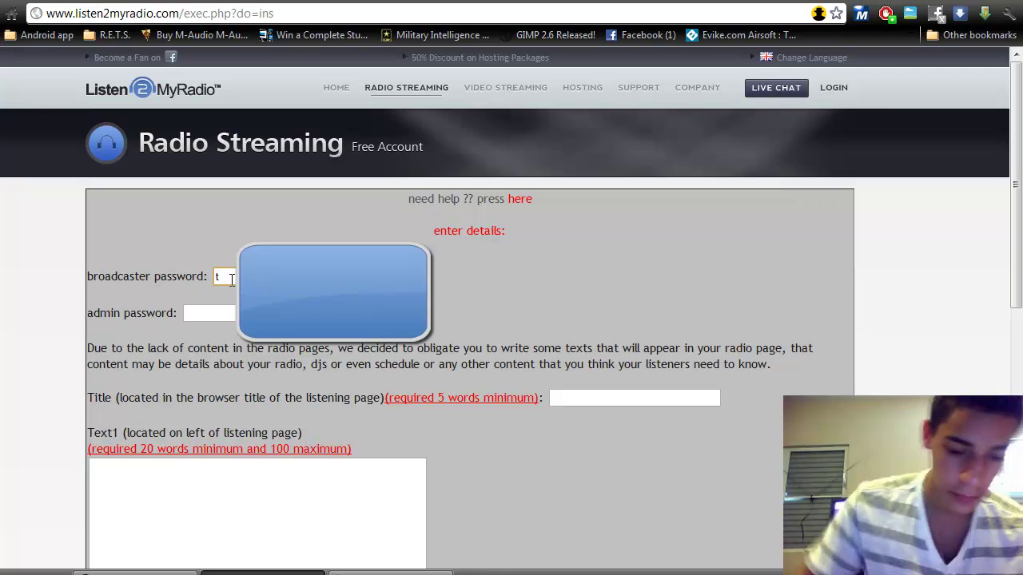
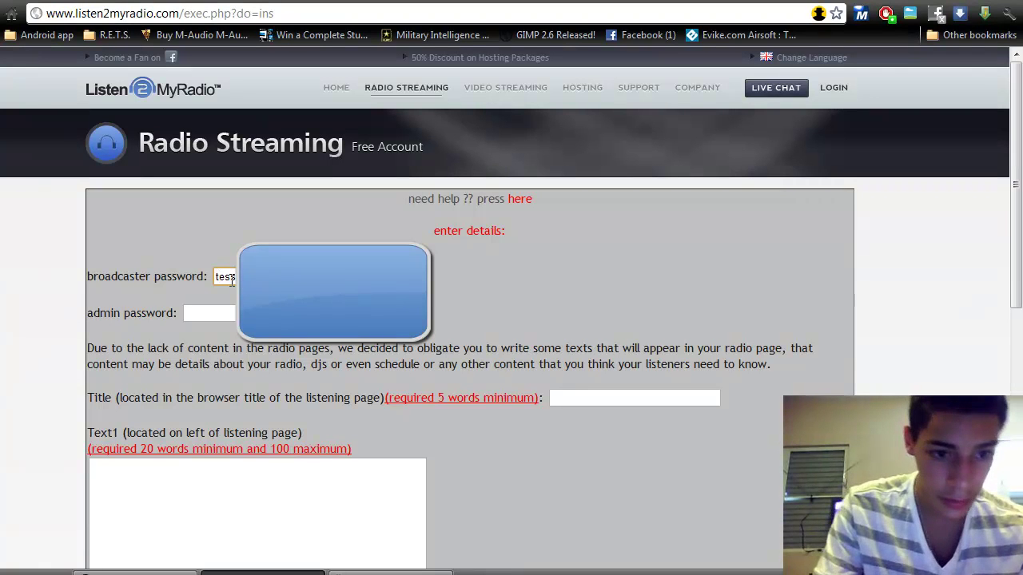
pyautogui.write('s')
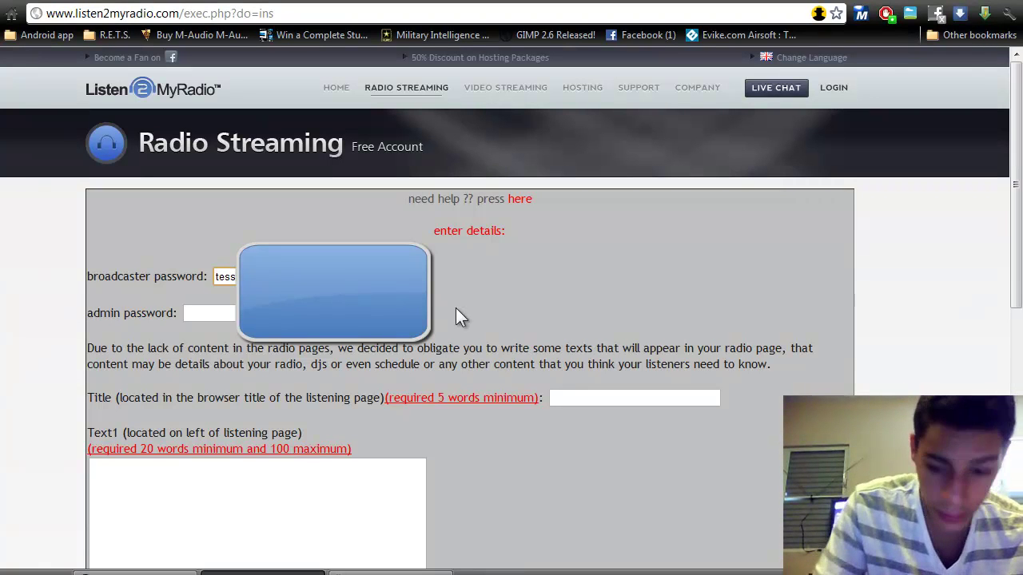
pyautogui.press('BackSpace')
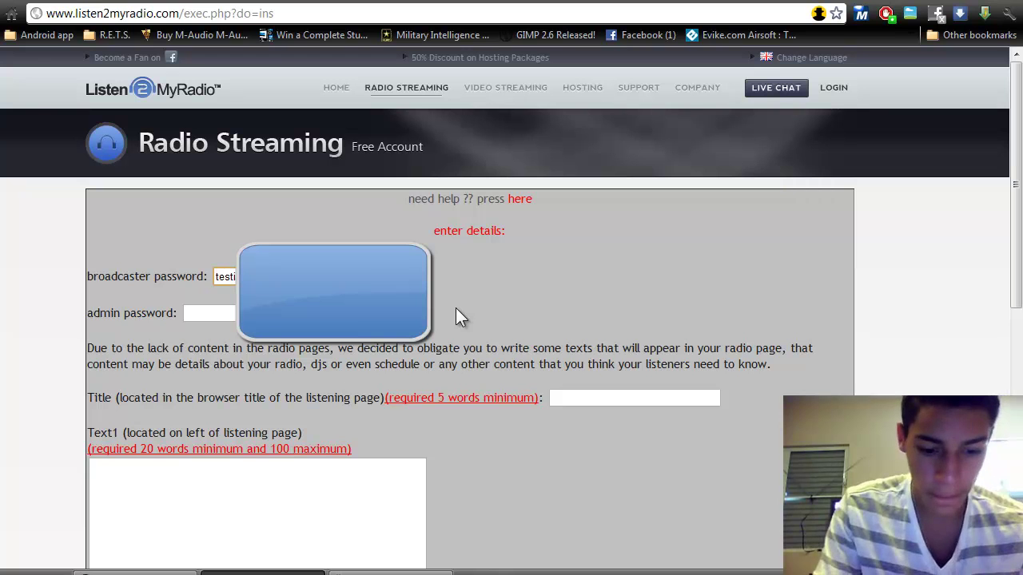
pyautogui.press('Tab')
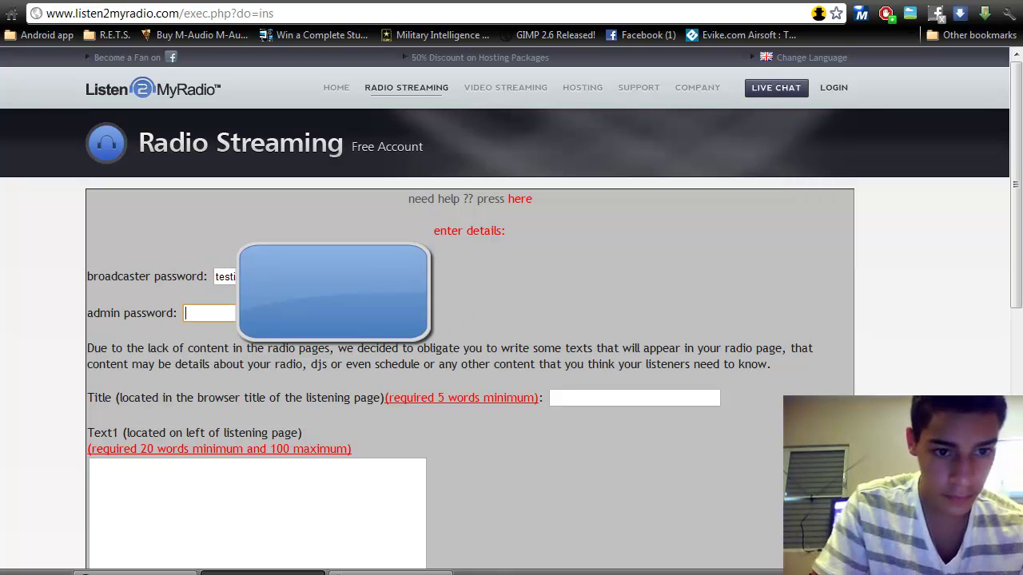
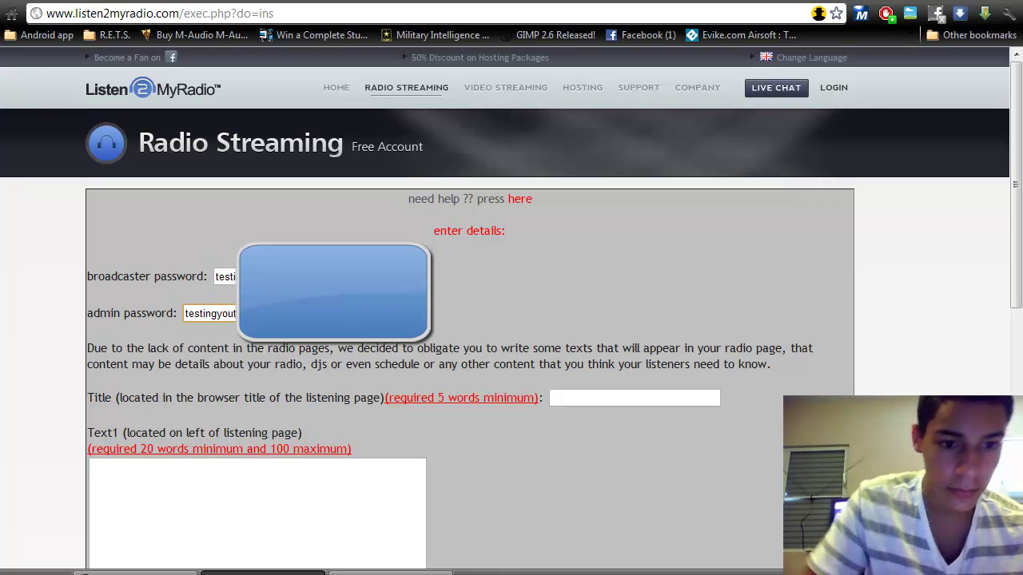
# Step: Set the listening page title to 'test testing yoututube audience you' via autocomplete
pyautogui.click(565, 397)
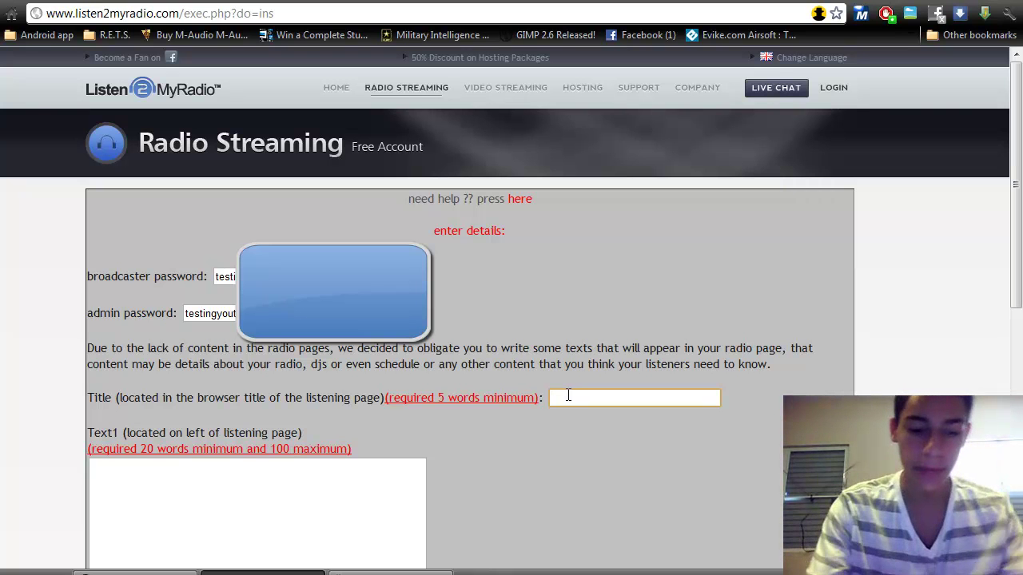
pyautogui.write('Te')
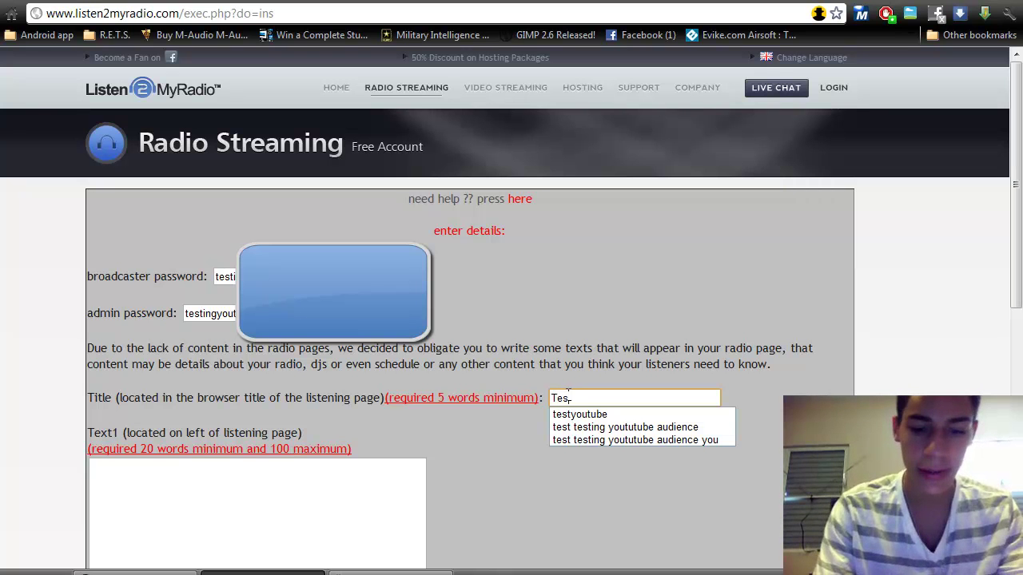
pyautogui.write('s')
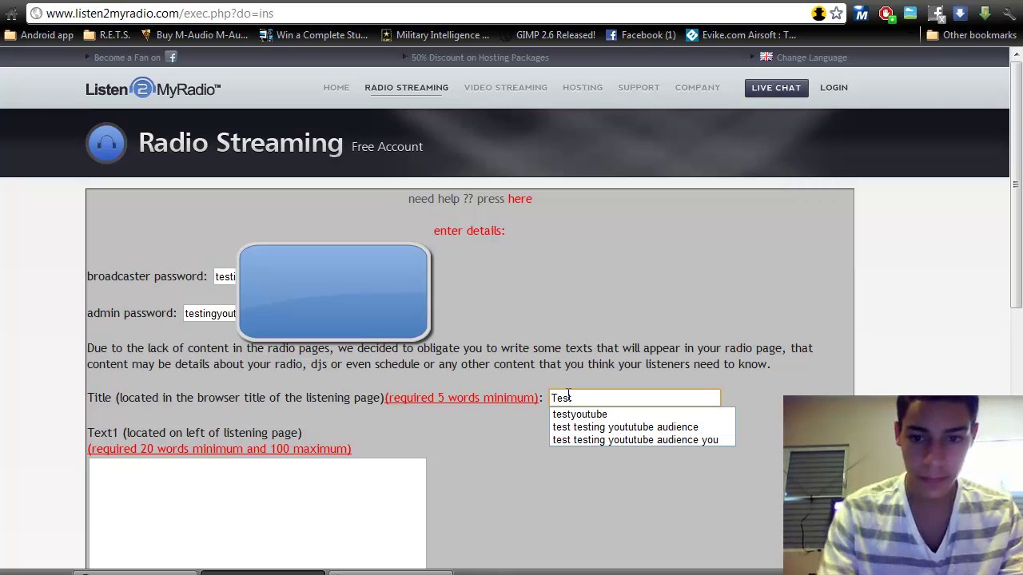
pyautogui.click(605, 439)
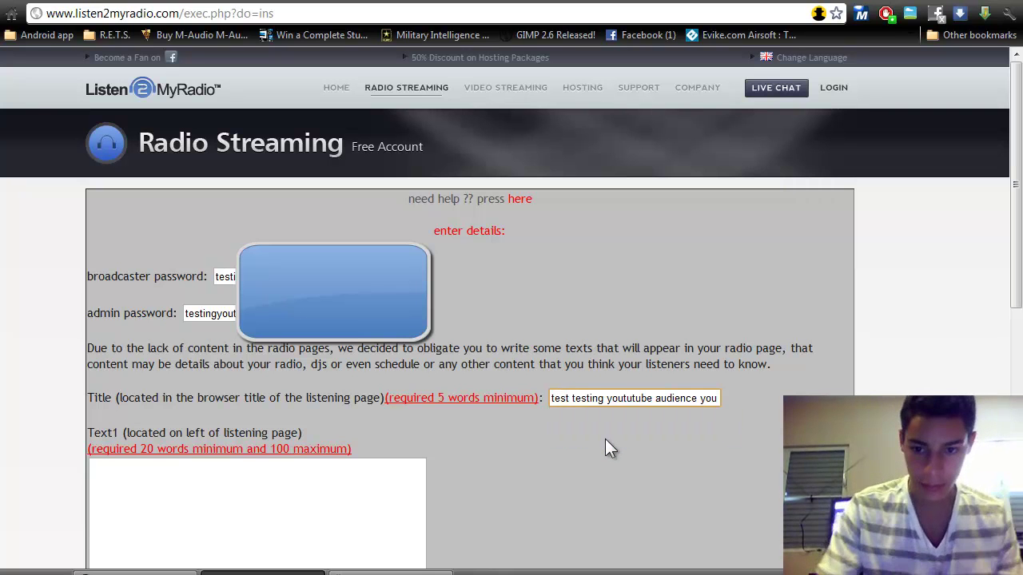
pyautogui.scroll(-1, 605, 439)
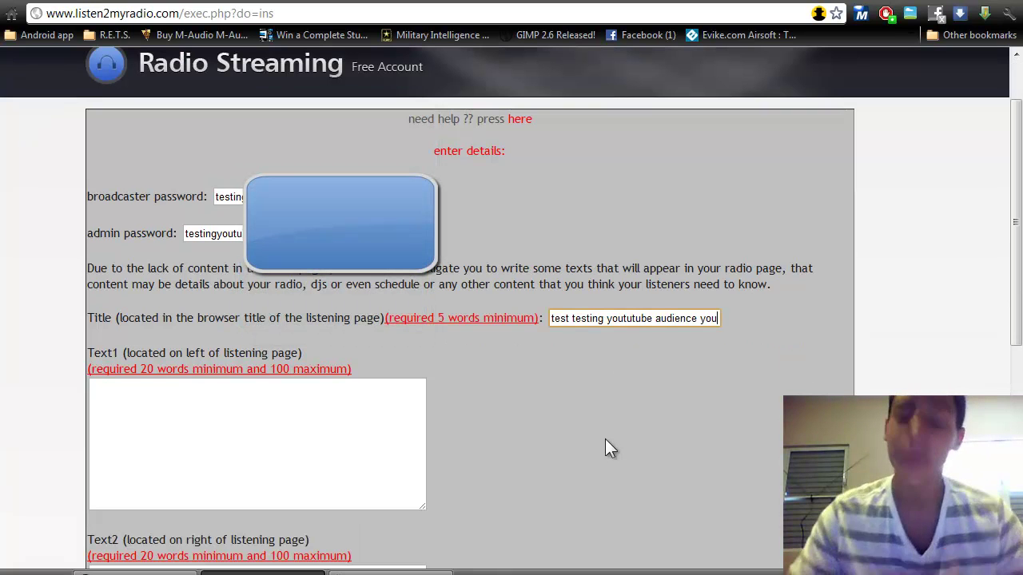
# Step: Fill Text1 with the numbers 1 to 20 and copy them into Text2
pyautogui.click(394, 439)
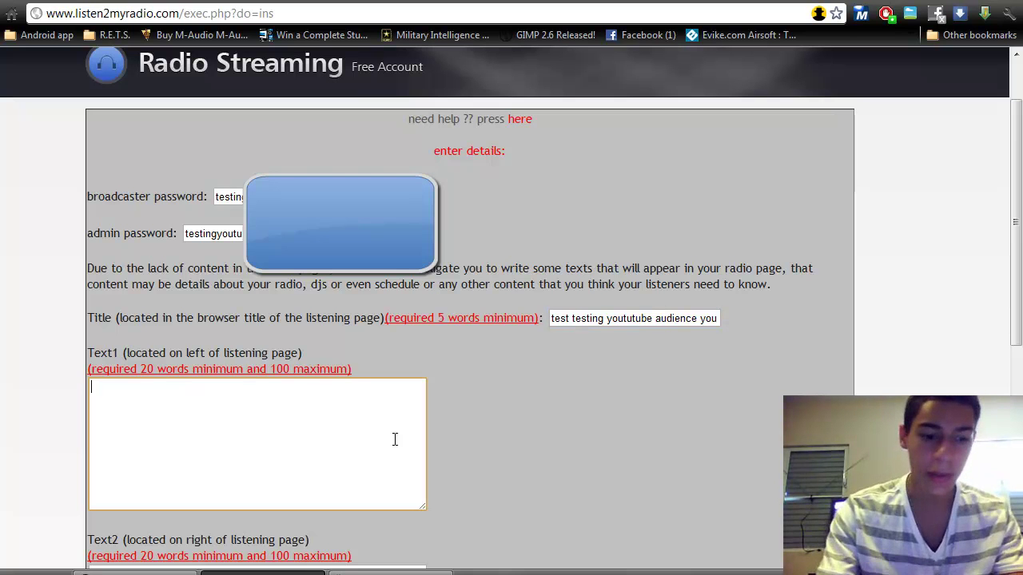
pyautogui.write('1 2 3 4 56 7')
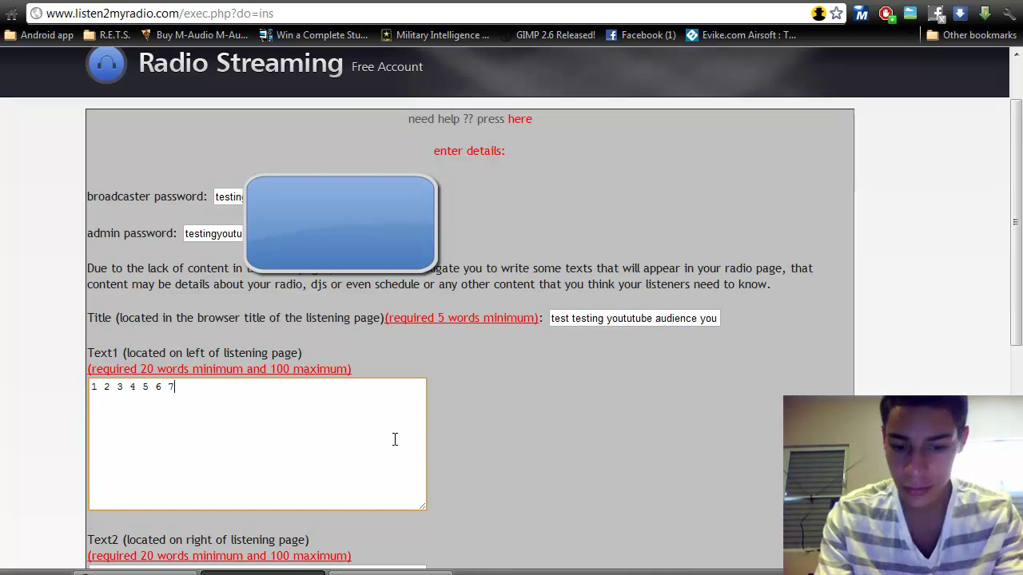
pyautogui.write(' 8 9 0')
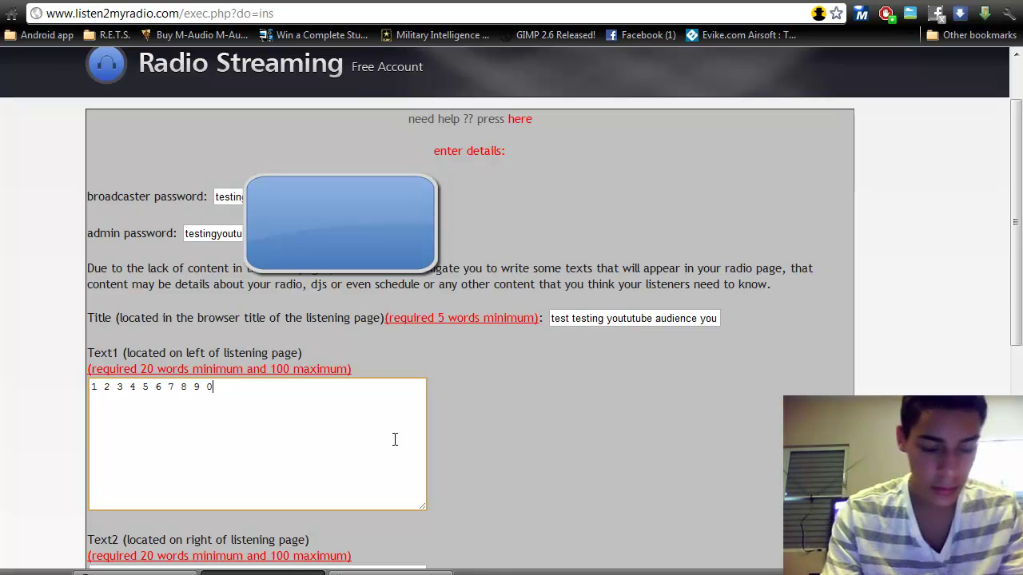
pyautogui.write(' 11 12 13 ')
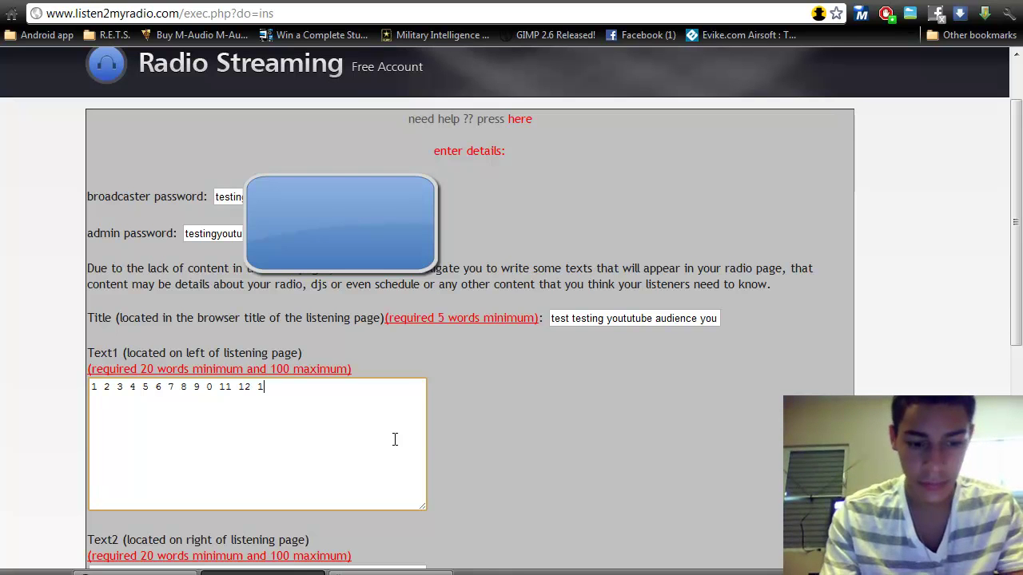
pyautogui.write('14 15')
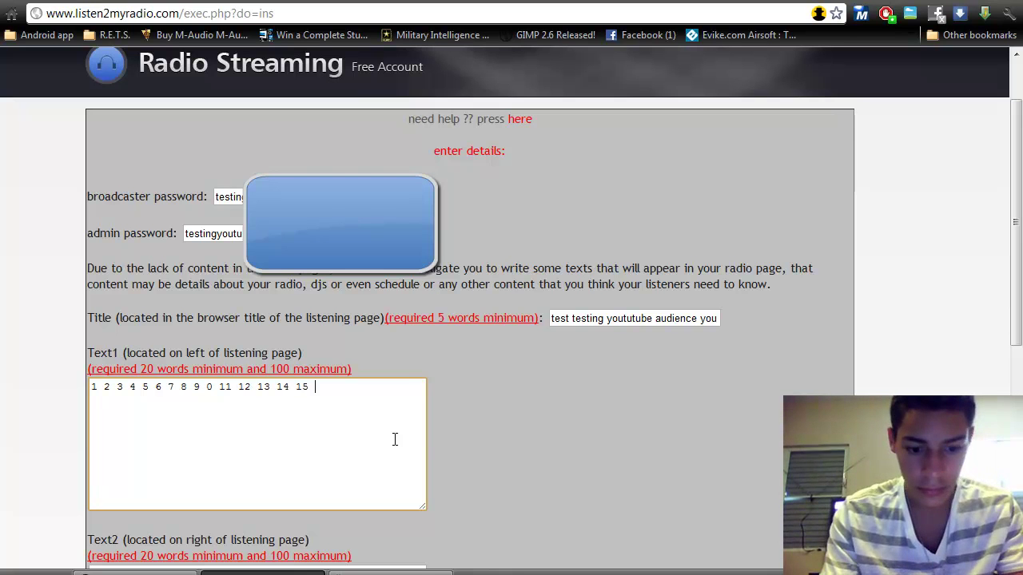
pyautogui.write(' 16 17 1')
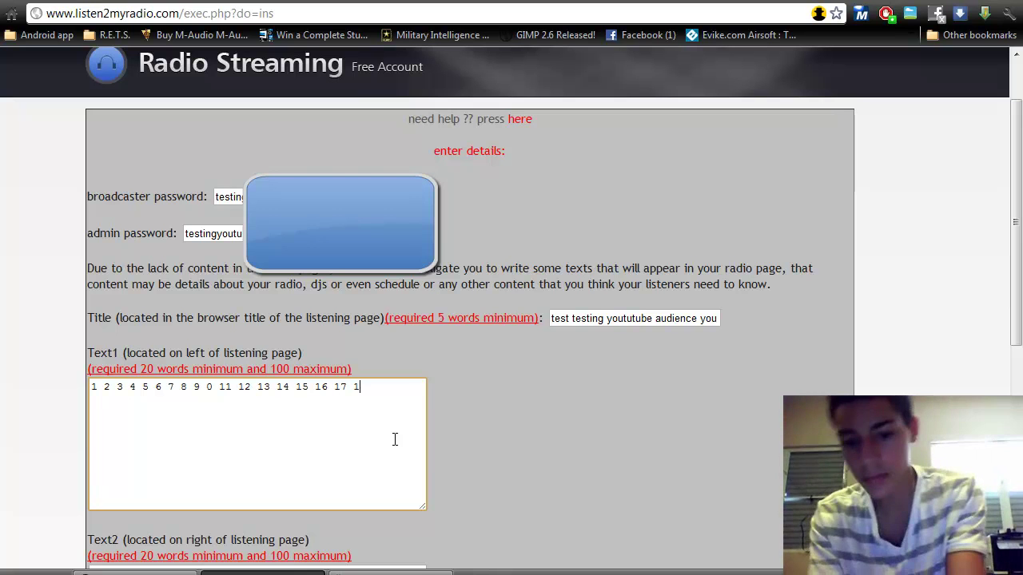
pyautogui.write('8 19 20')
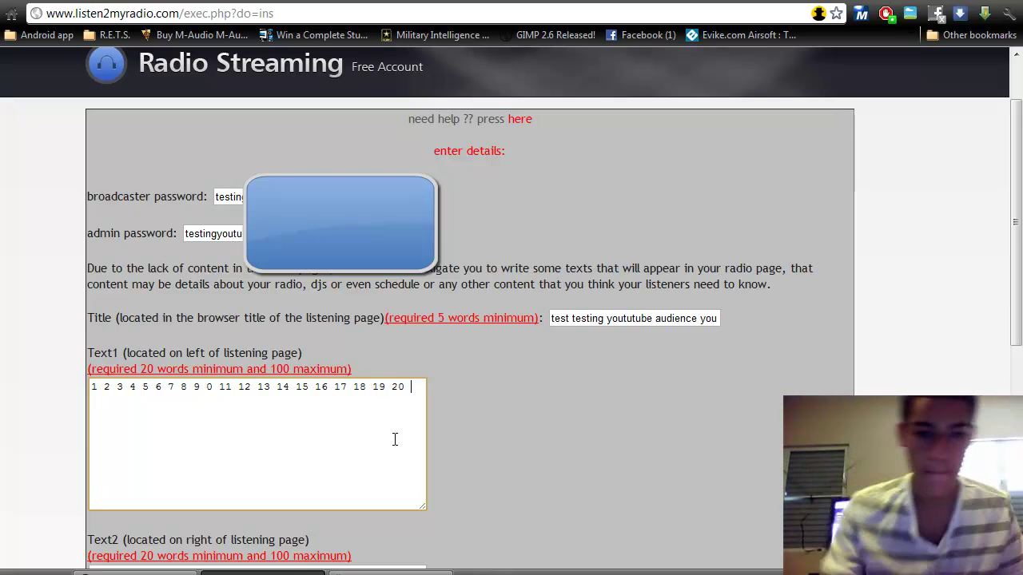
pyautogui.hotkey('ctrl', 'a')
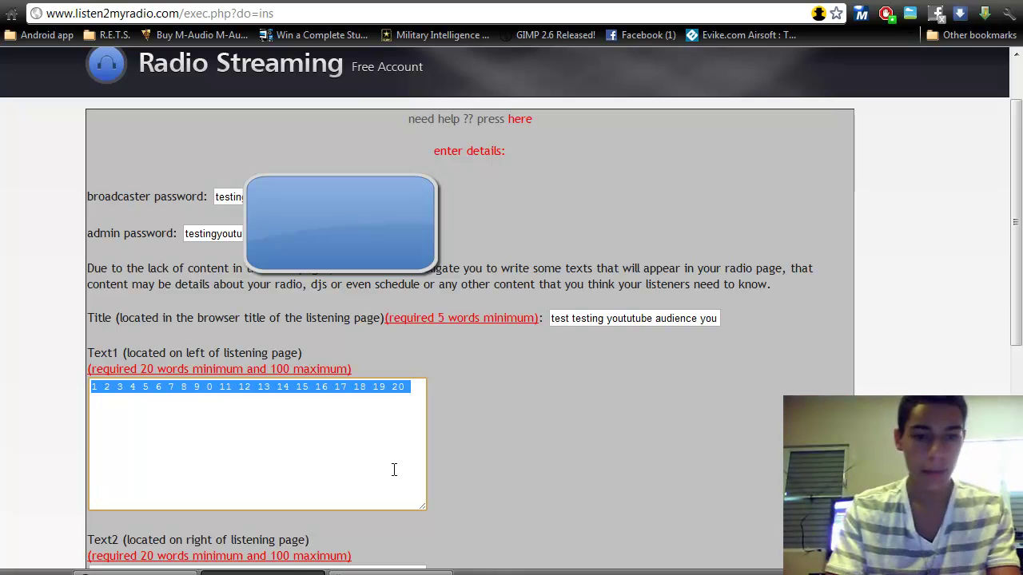
pyautogui.moveTo(1019, 340); pyautogui.dragTo(1019, 455)
pyautogui.hotkey('ctrl', 'c')
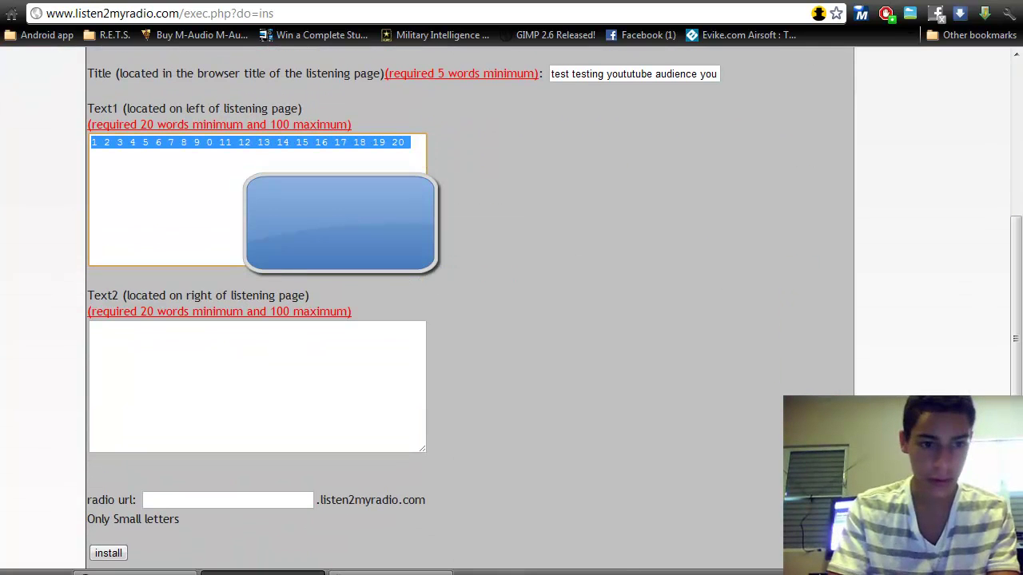
pyautogui.click(392, 407)
pyautogui.hotkey('ctrl', 'v')
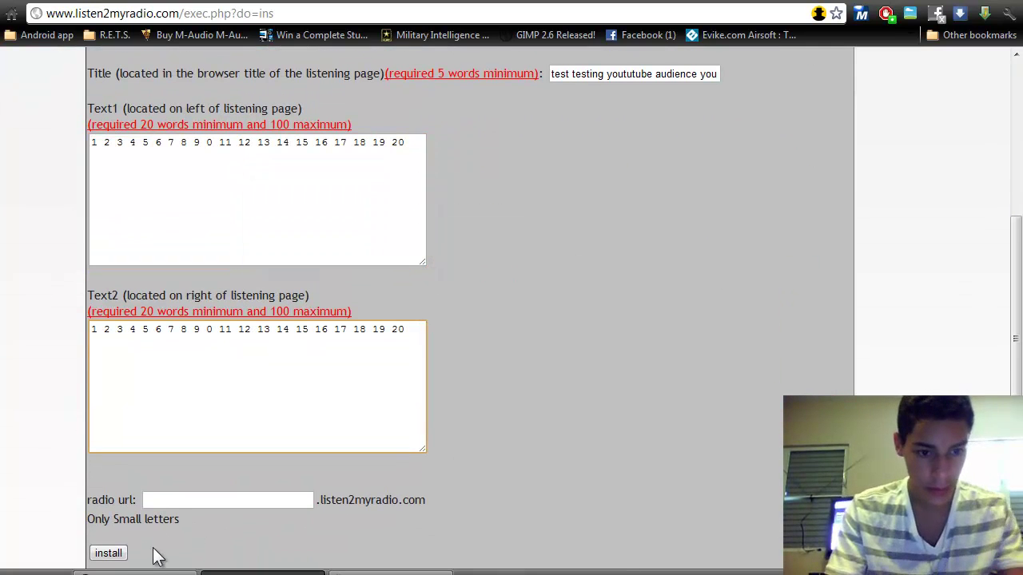
# Step: Set the radio url to 'testingyoutube' and submit the install form
pyautogui.click(172, 499)
pyautogui.write('test')
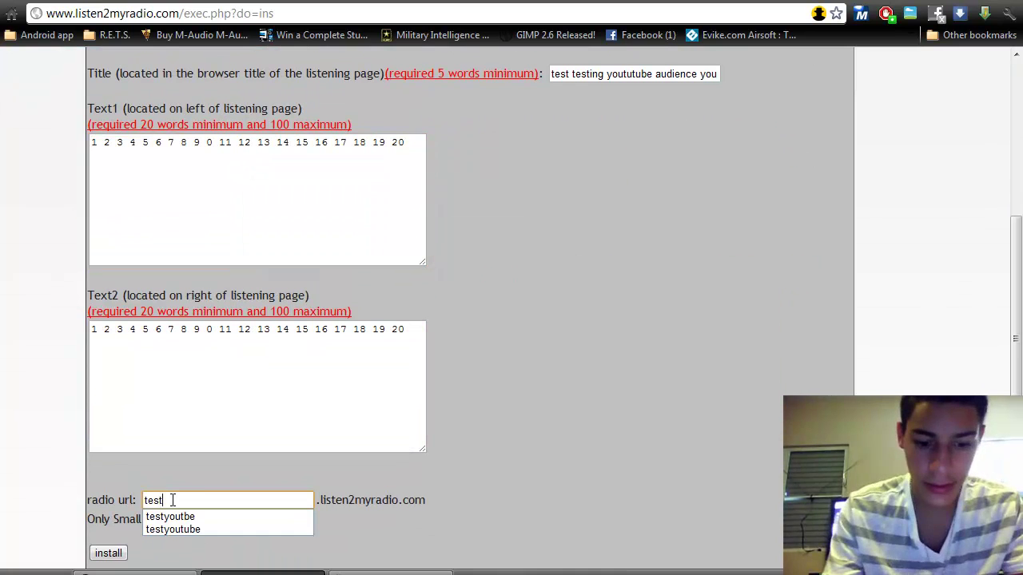
pyautogui.write('ingyoutu')
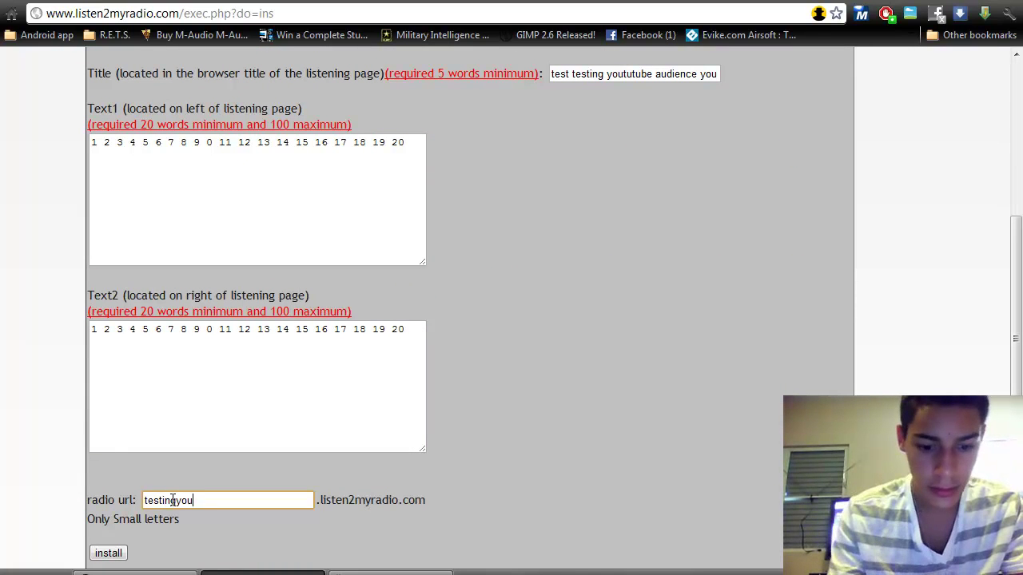
pyautogui.write('be')
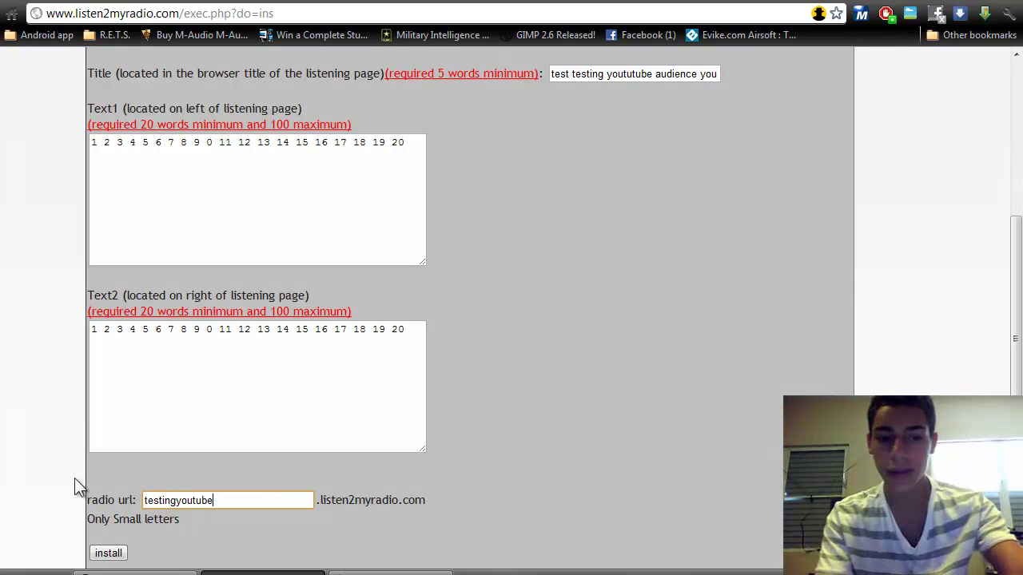
pyautogui.click(116, 555)
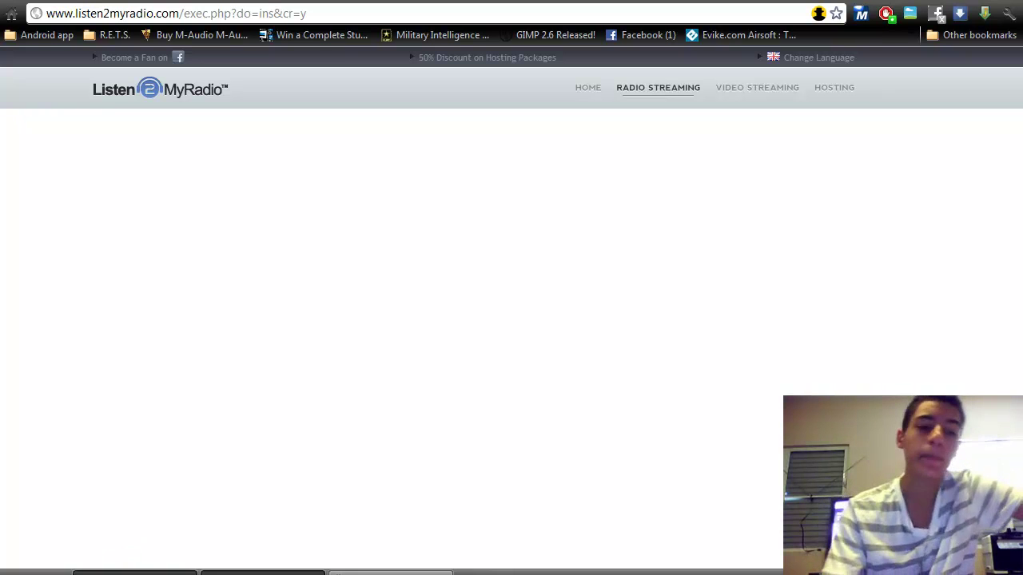
# Step: In VirtualDJ, switch to Record Audio mode and the song browser, then minimize it
pyautogui.click(127, 572)
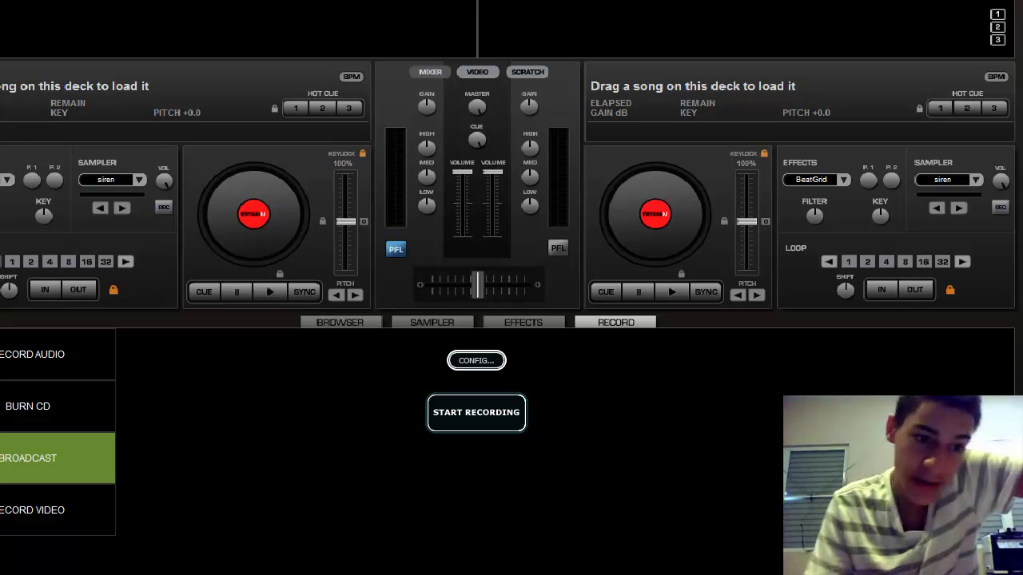
pyautogui.click(61, 360)
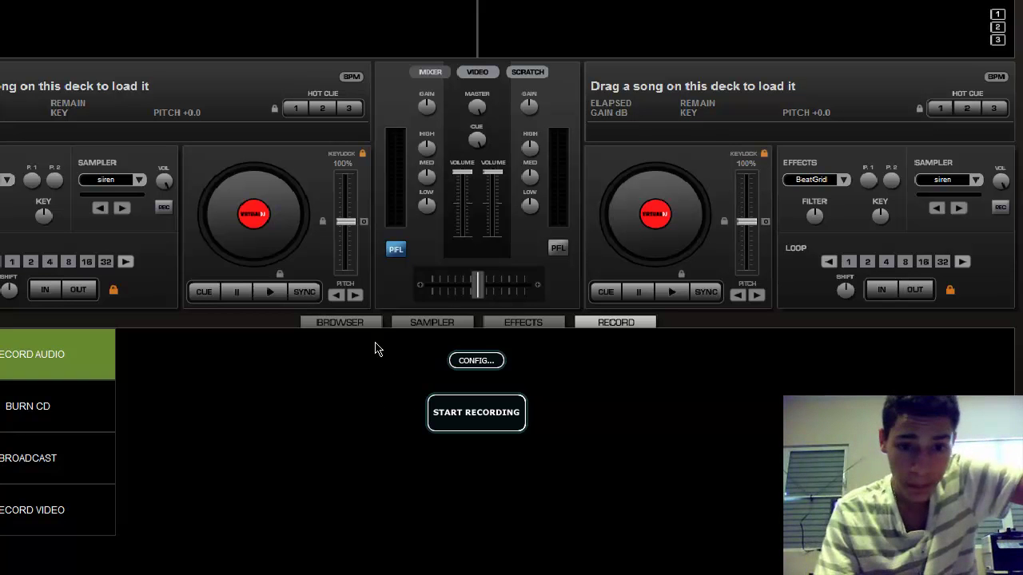
pyautogui.click(367, 324)
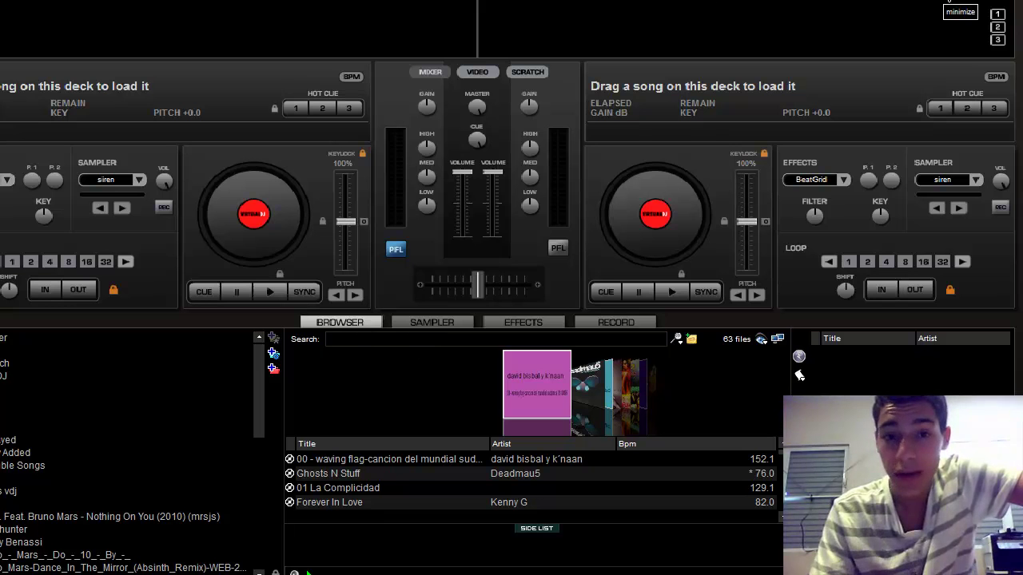
pyautogui.click(948, 3)
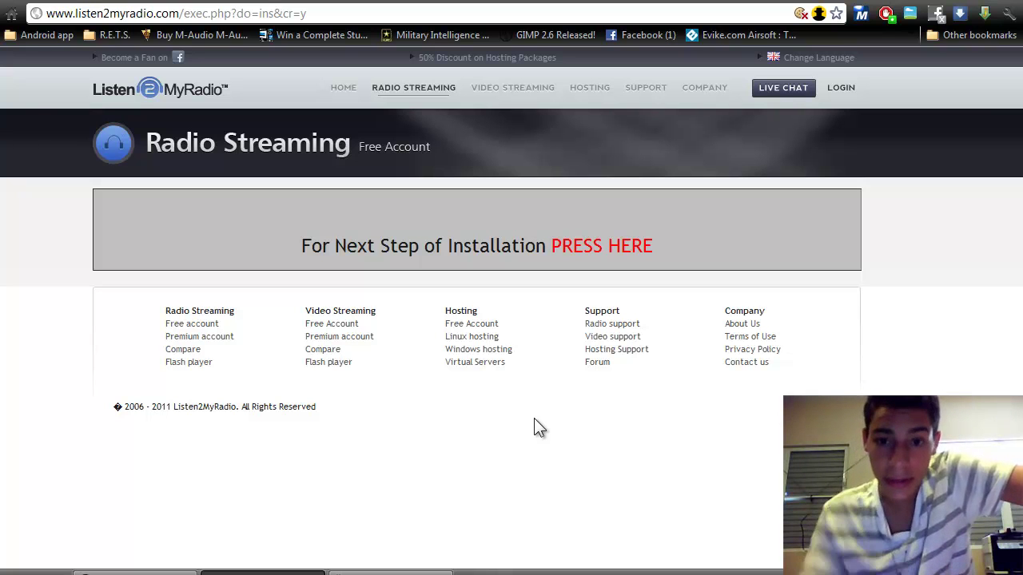
# Step: Continue the installation and host the radio on the US server
pyautogui.click(593, 254)
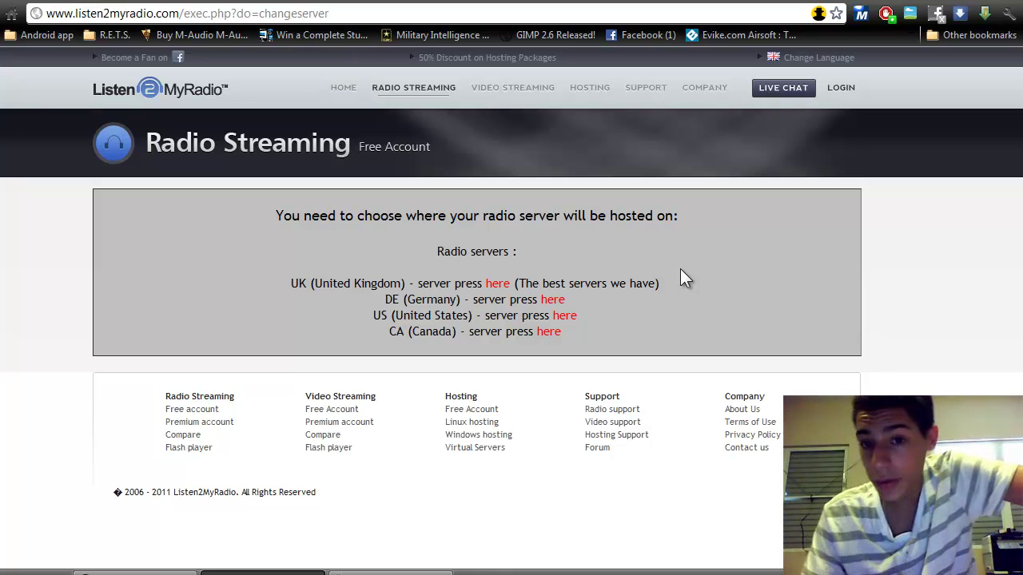
pyautogui.click(562, 316)
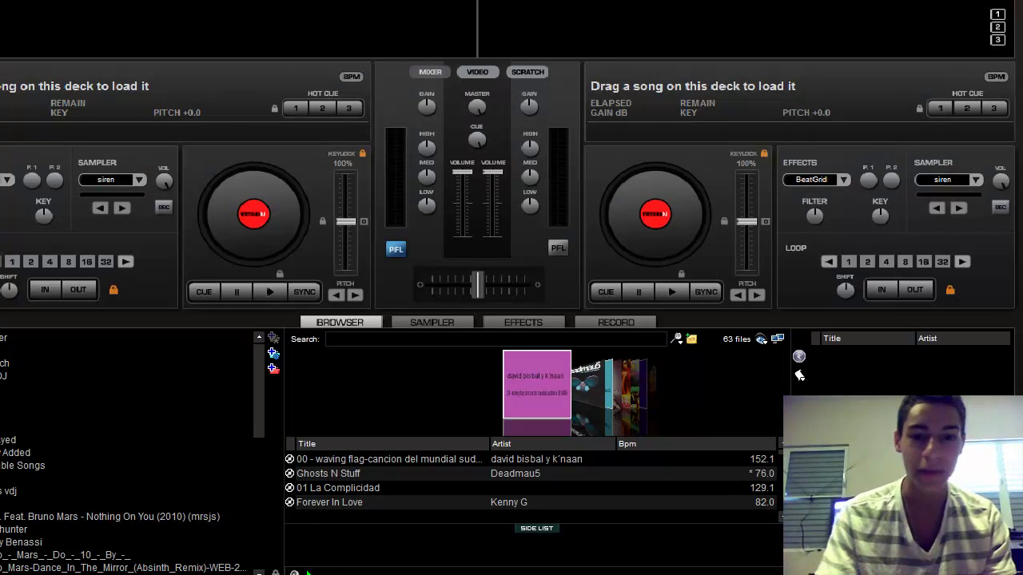
# Step: Load the waving flag song on deck 1 and Ghosts N Stuff on deck 2
pyautogui.click(432, 324)
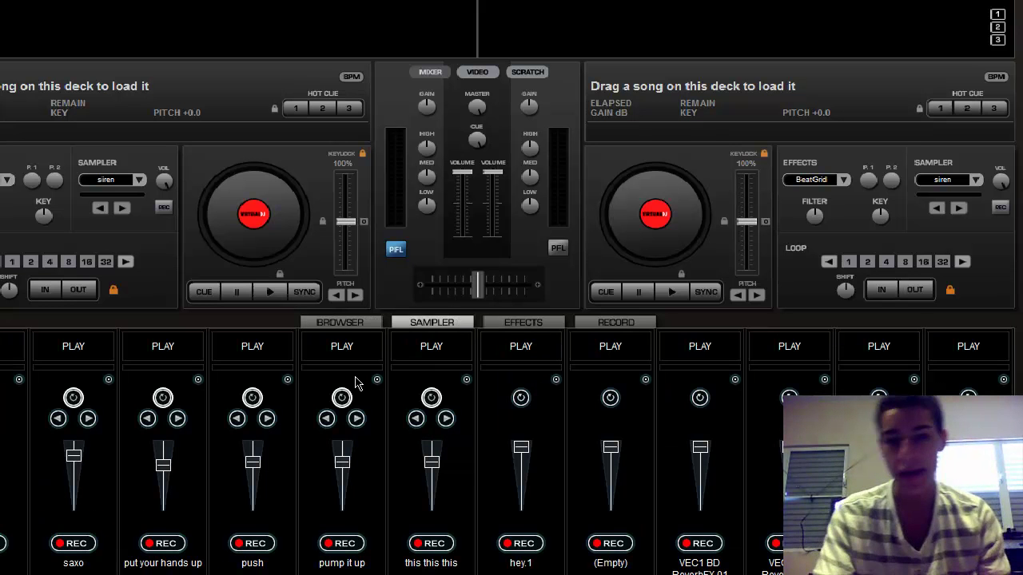
pyautogui.click(540, 320)
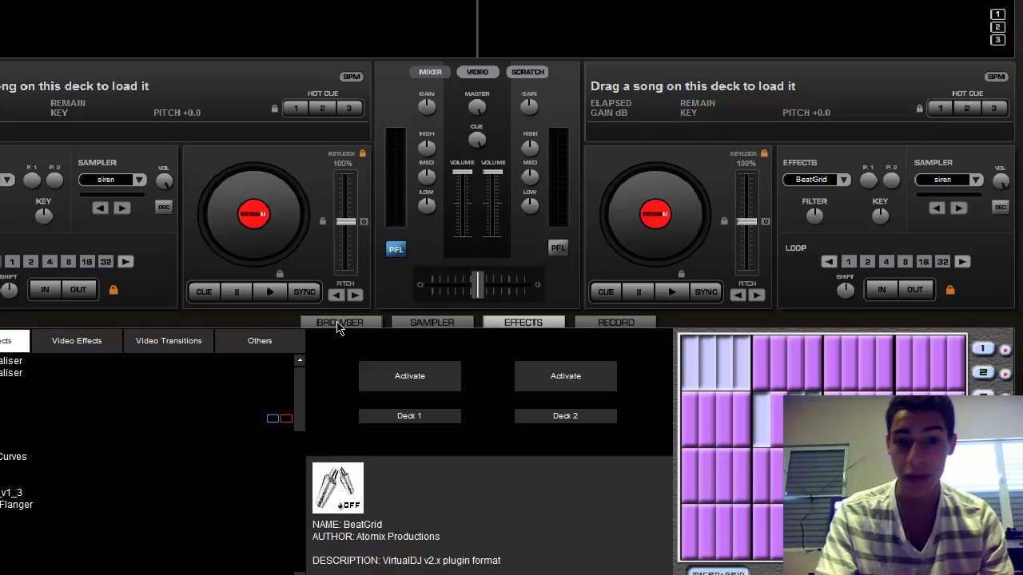
pyautogui.click(340, 322)
pyautogui.doubleClick(357, 460)
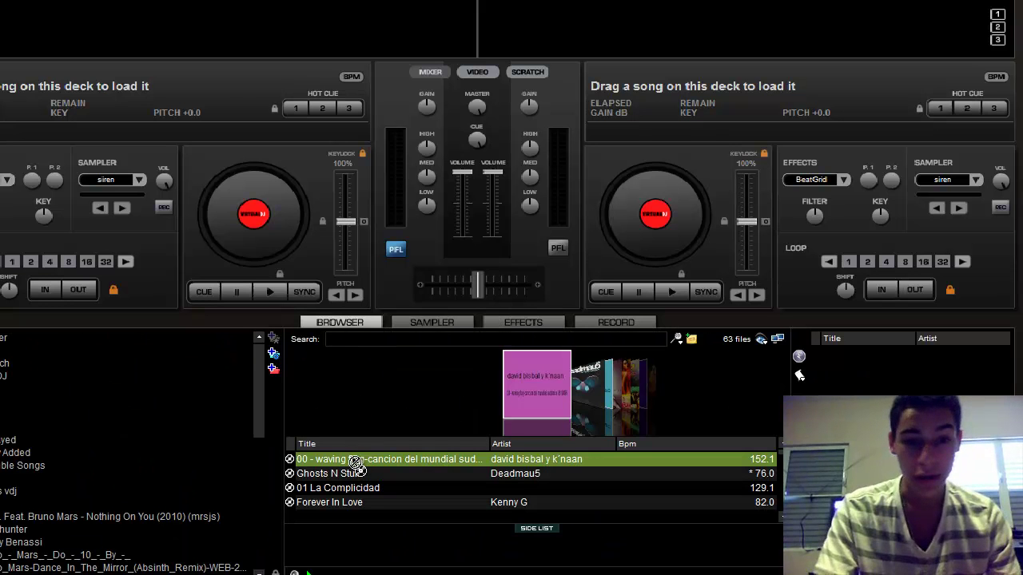
pyautogui.moveTo(325, 477); pyautogui.dragTo(685, 226)
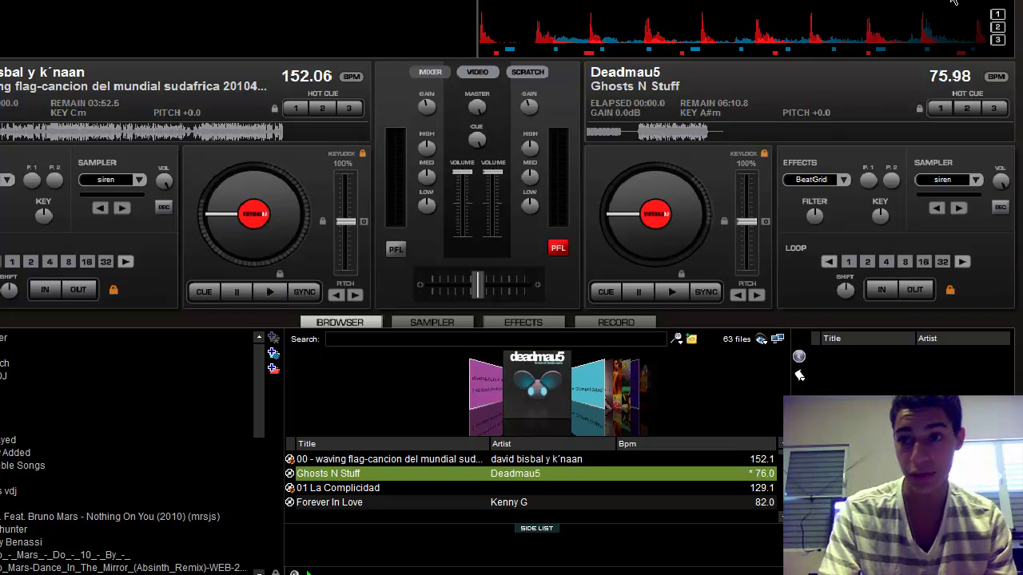
pyautogui.hotkey('alt', 'Tab')
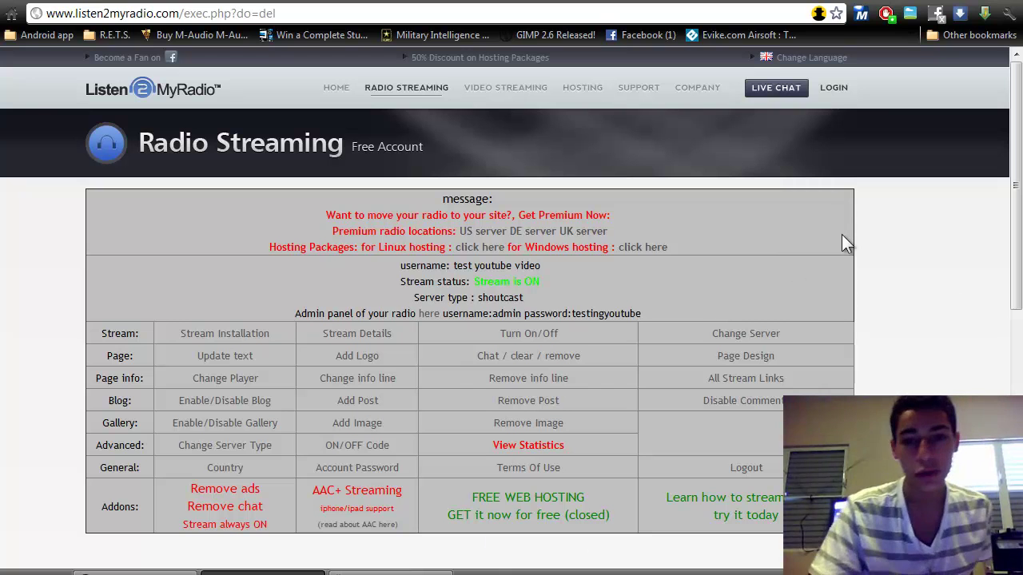
# Step: Check the admin panel's stream status, then show VirtualDJ's RECORD tab with its broadcasting options
pyautogui.scroll(-1, 842, 235)
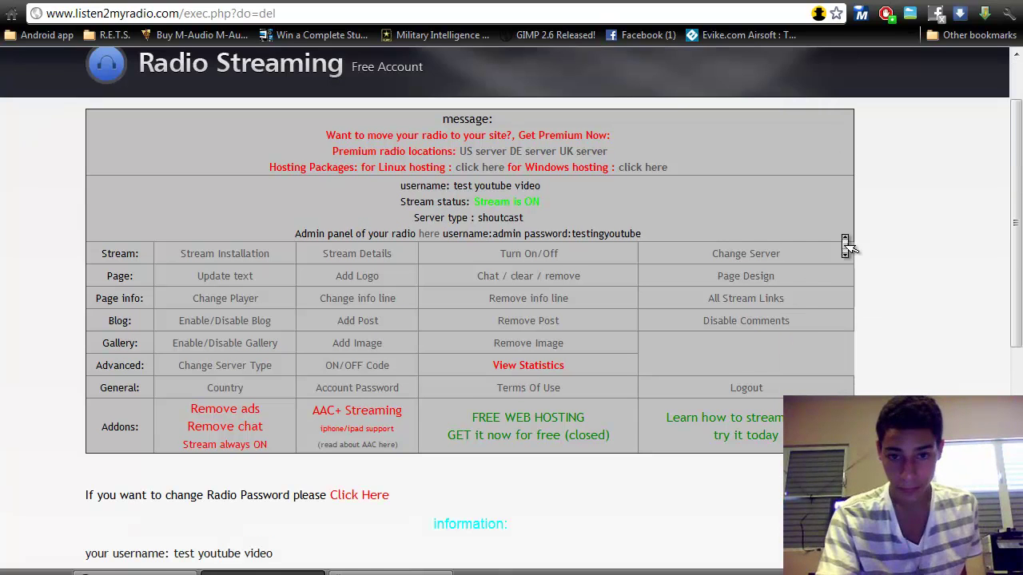
pyautogui.scroll(-1, 842, 236)
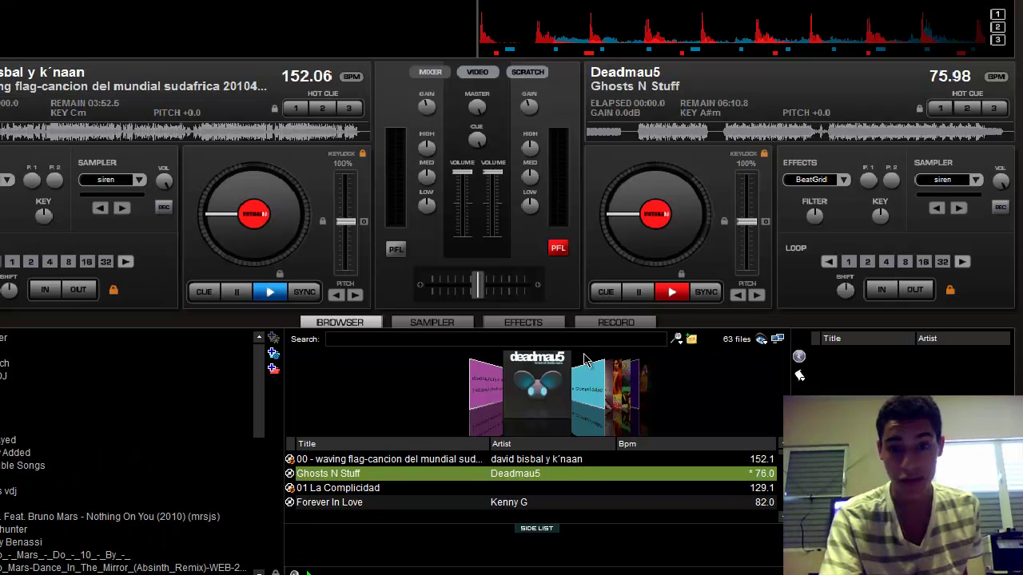
pyautogui.click(620, 323)
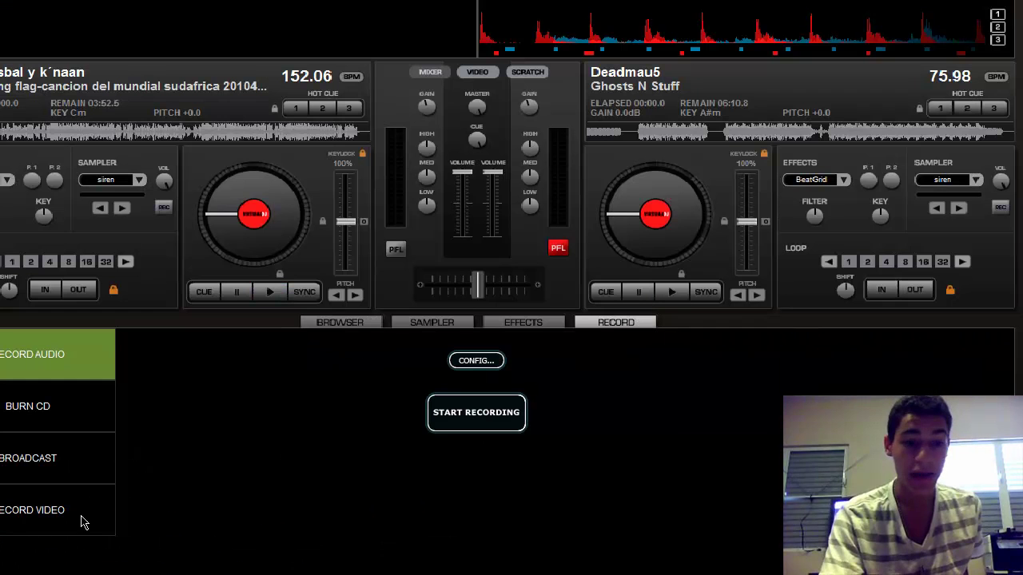
# Step: Select VirtualDJ's broadcast mode and review its MPEG Shoutcast 96 Kbs config settings
pyautogui.click(87, 461)
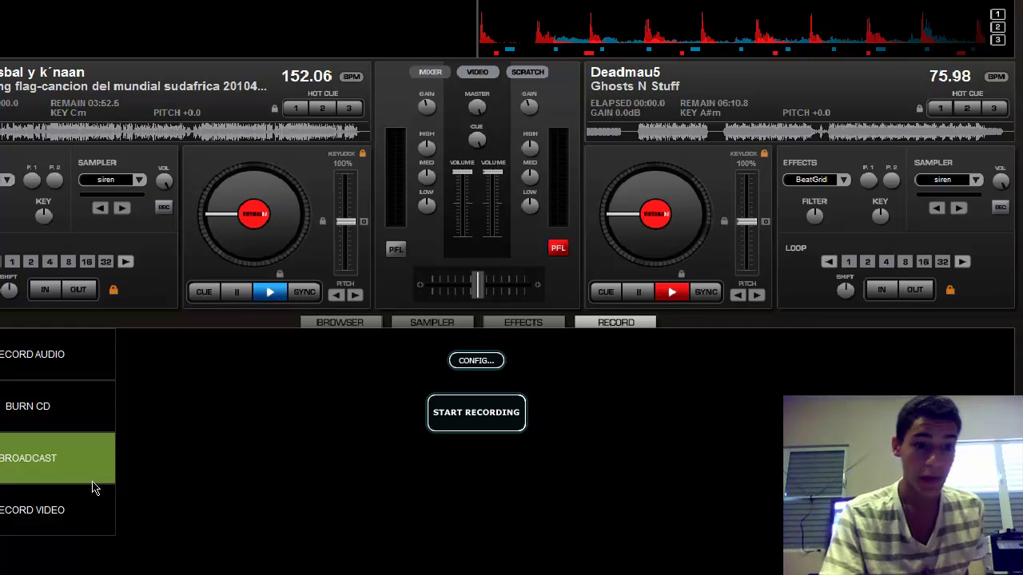
pyautogui.click(476, 360)
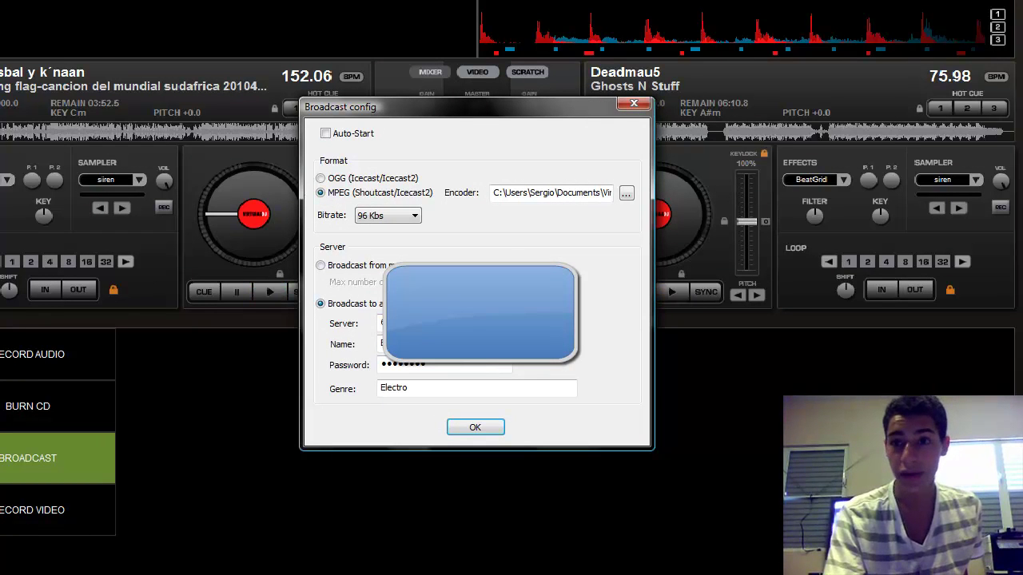
pyautogui.click(633, 105)
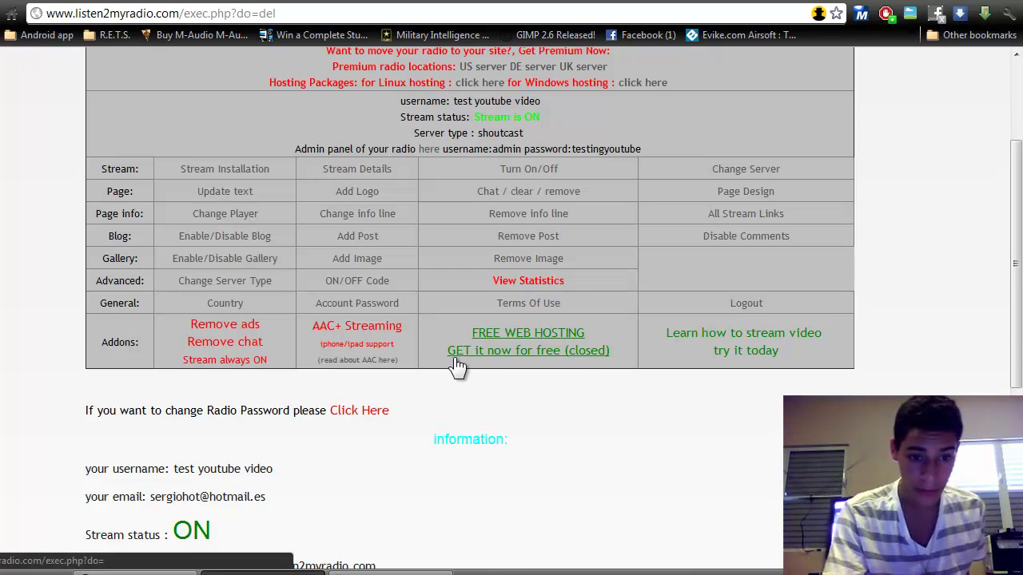
# Step: Copy the username 'test youtube video' into VirtualDJ's broadcast Name field
pyautogui.scroll(-3, 451, 356)
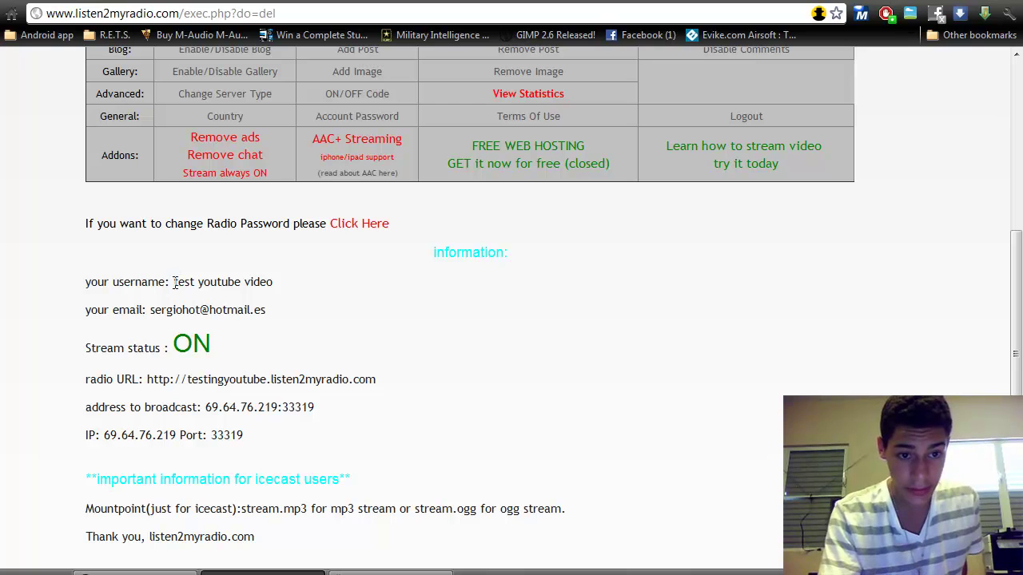
pyautogui.moveTo(174, 282); pyautogui.dragTo(286, 278)
pyautogui.rightClick(264, 284)
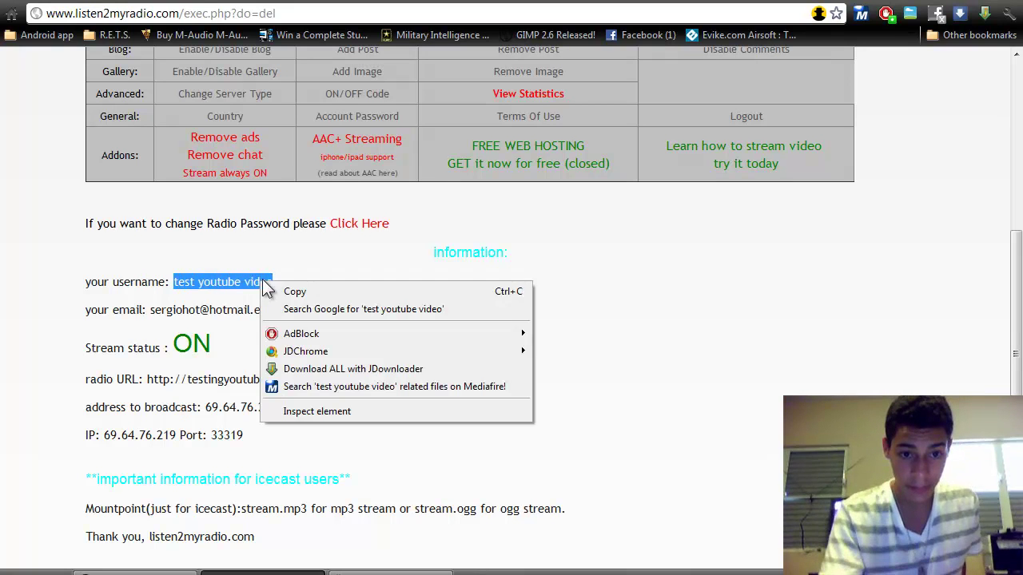
pyautogui.click(274, 293)
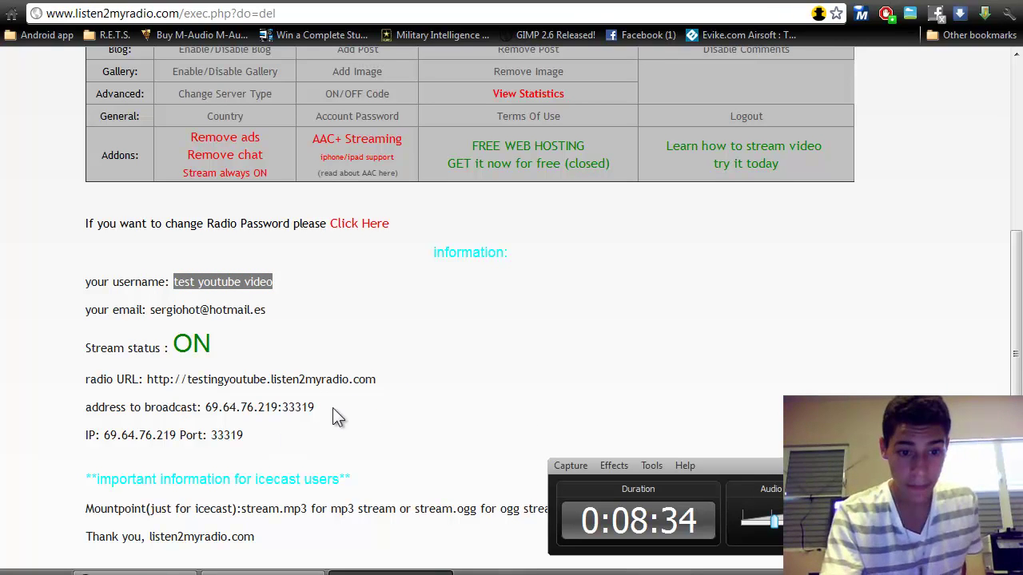
pyautogui.click(196, 571)
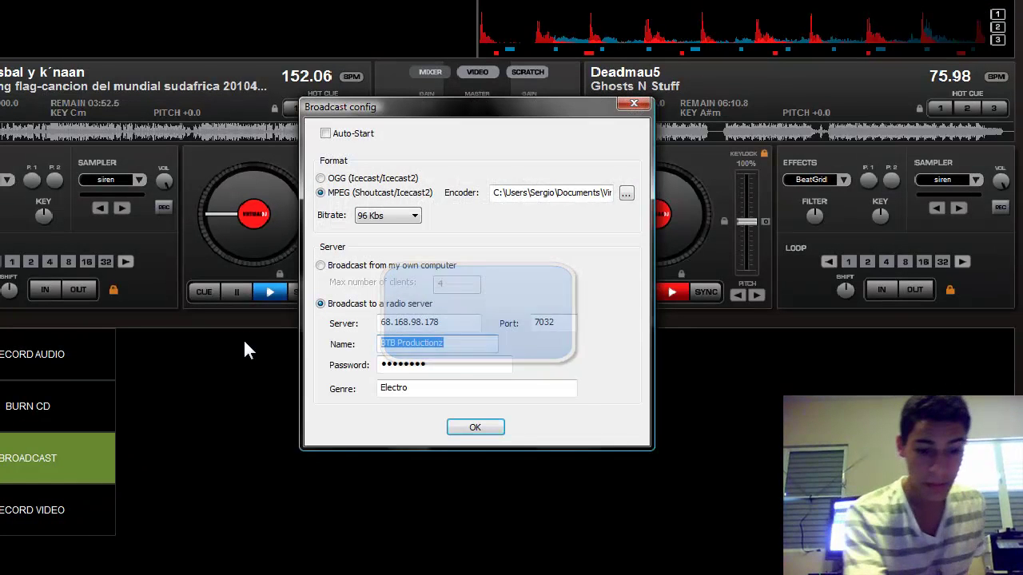
pyautogui.write('test youtube video')
pyautogui.press('Return')
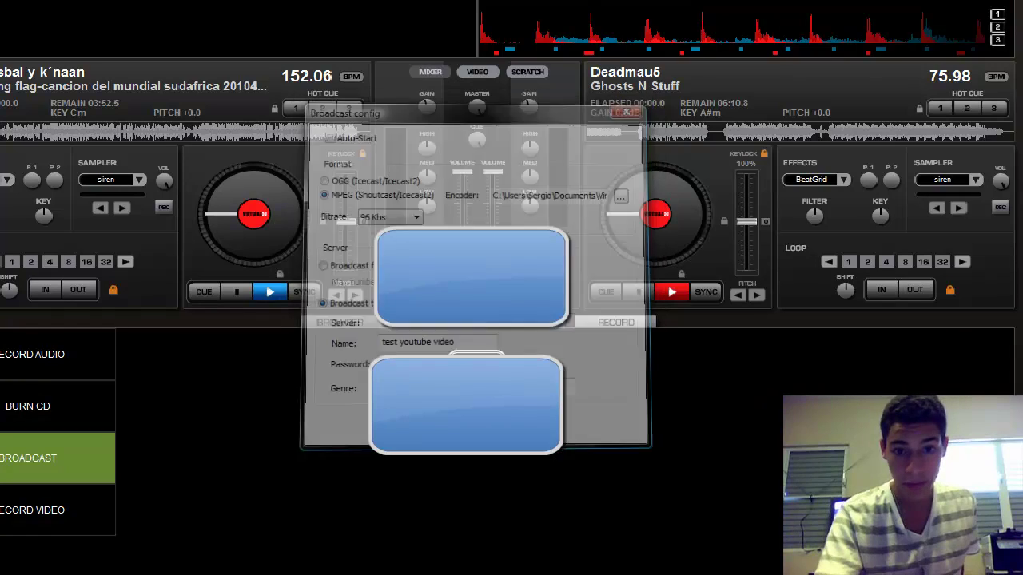
# Step: Copy the server IP 69.64.76.219 from the Listen2MyRadio stream info page
pyautogui.hotkey('alt', 'Tab')
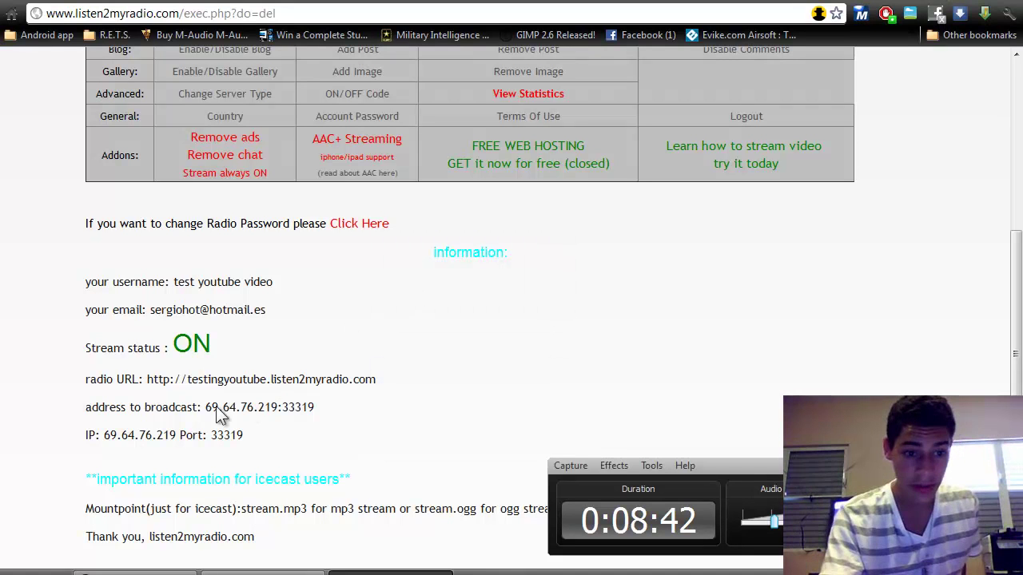
pyautogui.moveTo(104, 435); pyautogui.dragTo(177, 435)
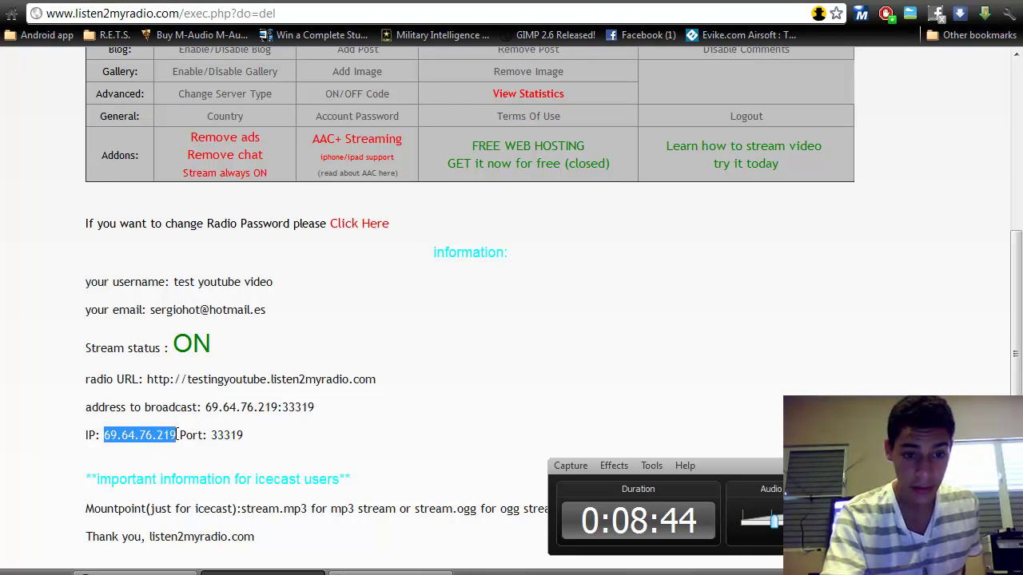
pyautogui.rightClick(176, 435)
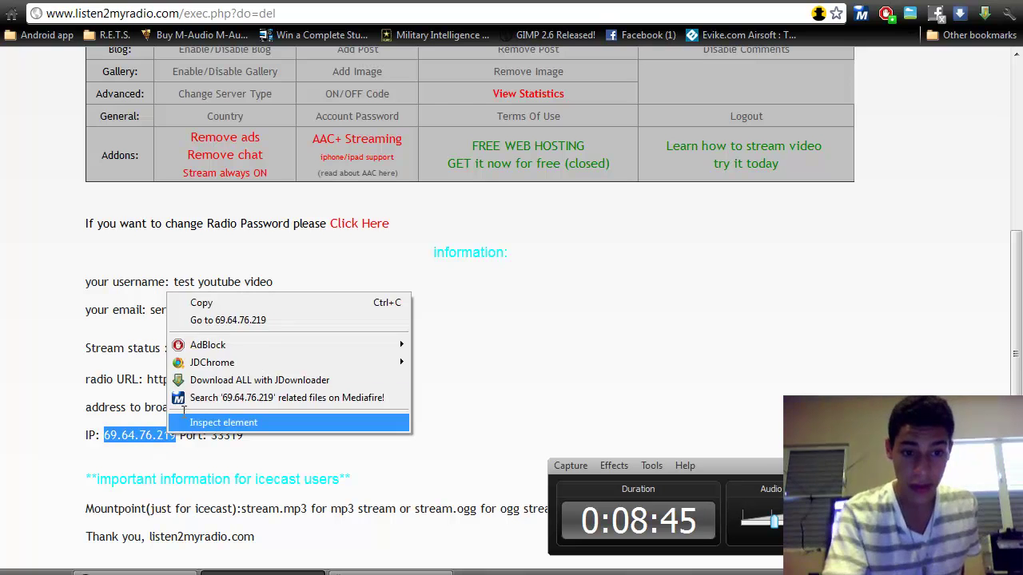
pyautogui.click(216, 302)
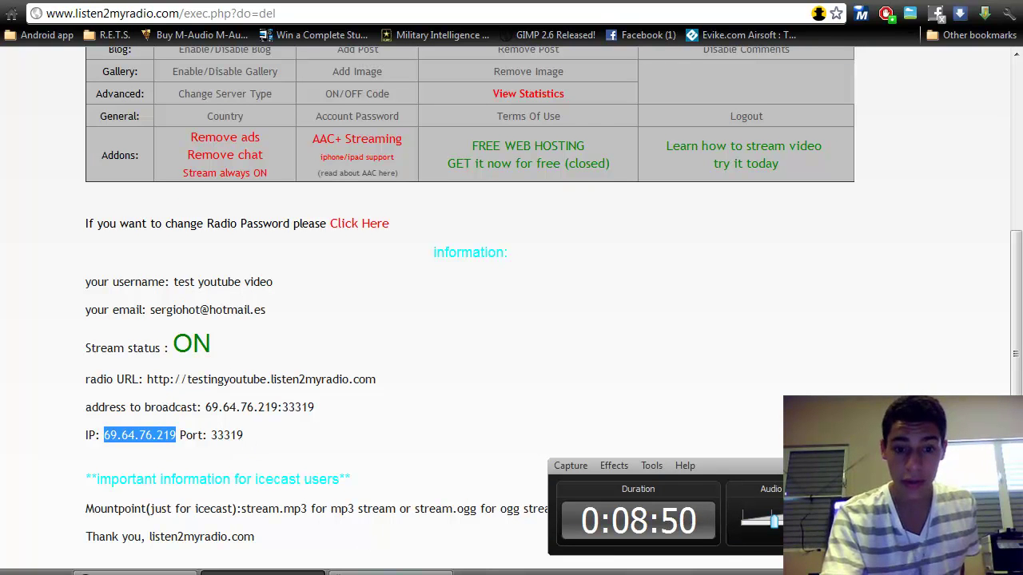
pyautogui.click(134, 572)
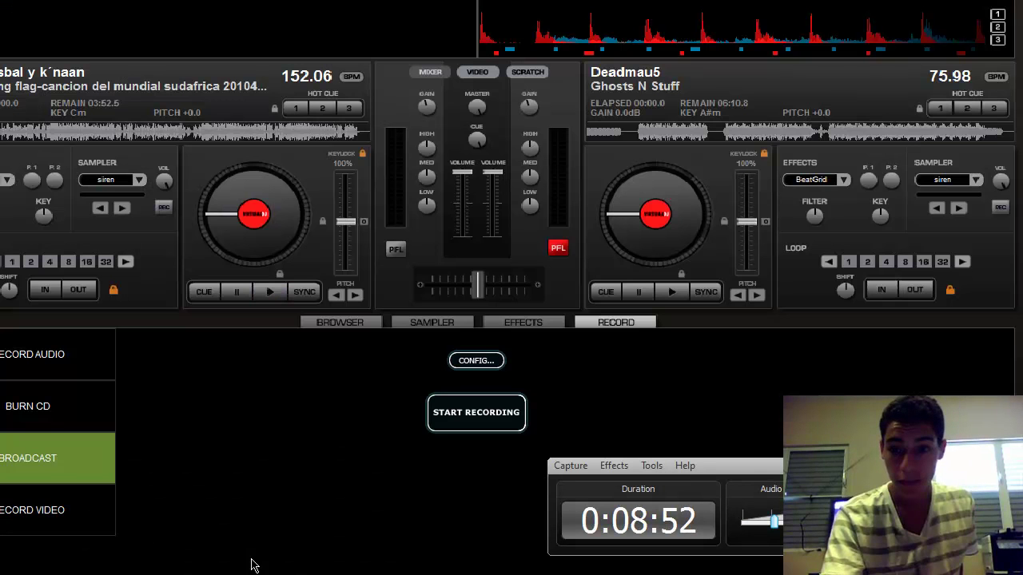
# Step: Save VirtualDJ broadcast settings: server 69.64.76.219, port 3319, new password, Auto-Start enabled
pyautogui.click(484, 362)
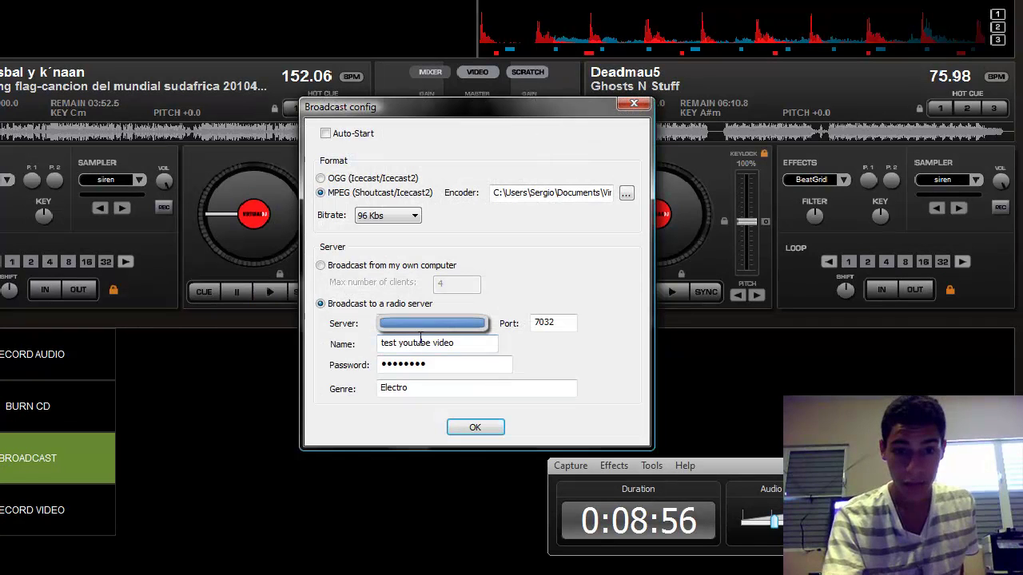
pyautogui.press('Tab')
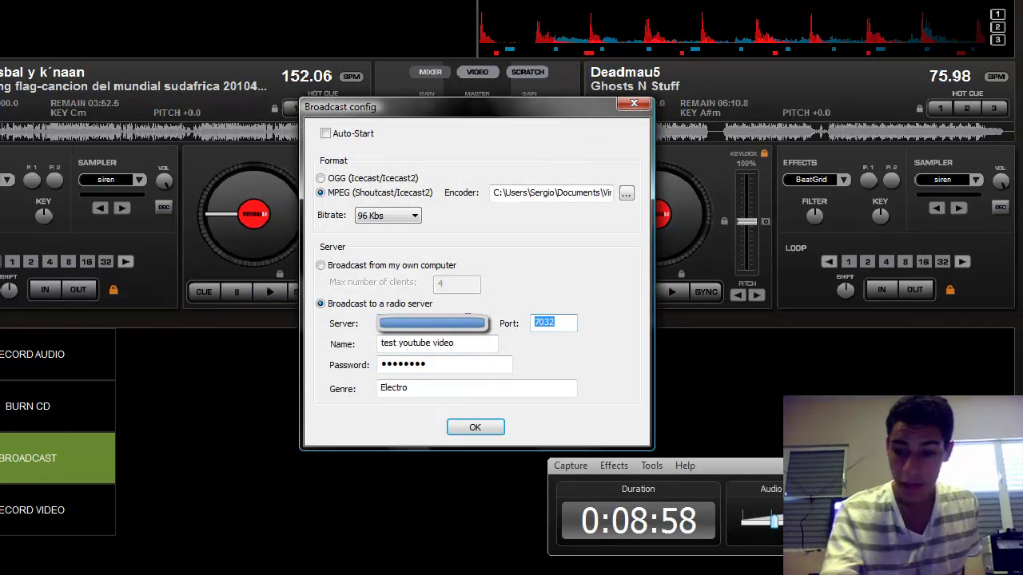
pyautogui.write('3319')
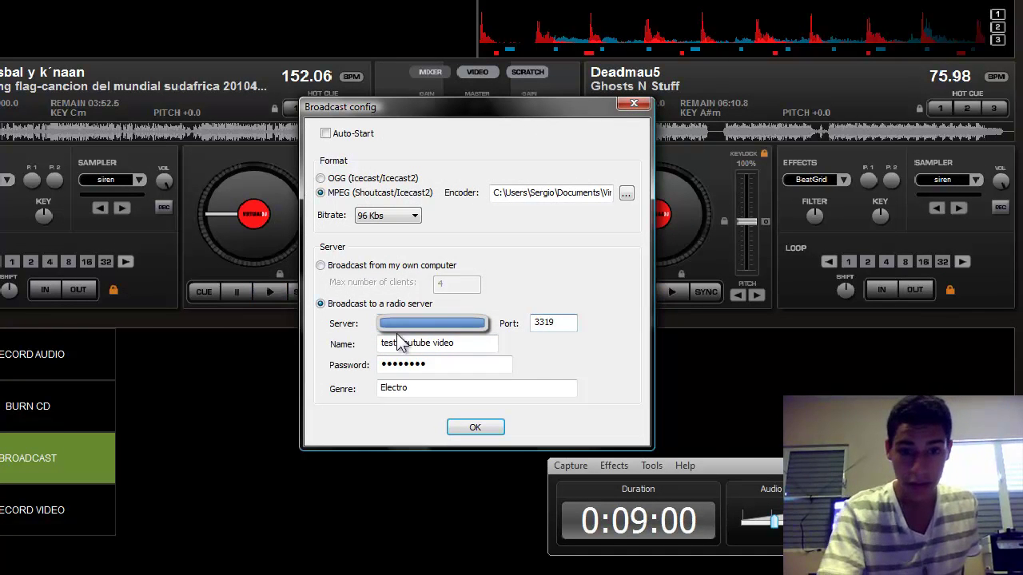
pyautogui.hotkey('shift', 'Tab')
pyautogui.hotkey('ctrl', 'v')
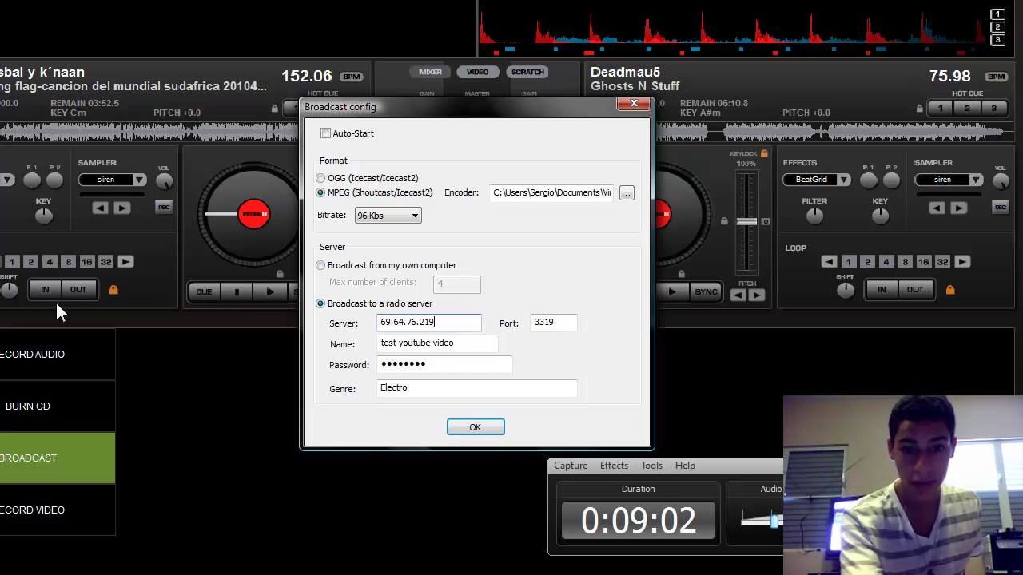
pyautogui.doubleClick(460, 365)
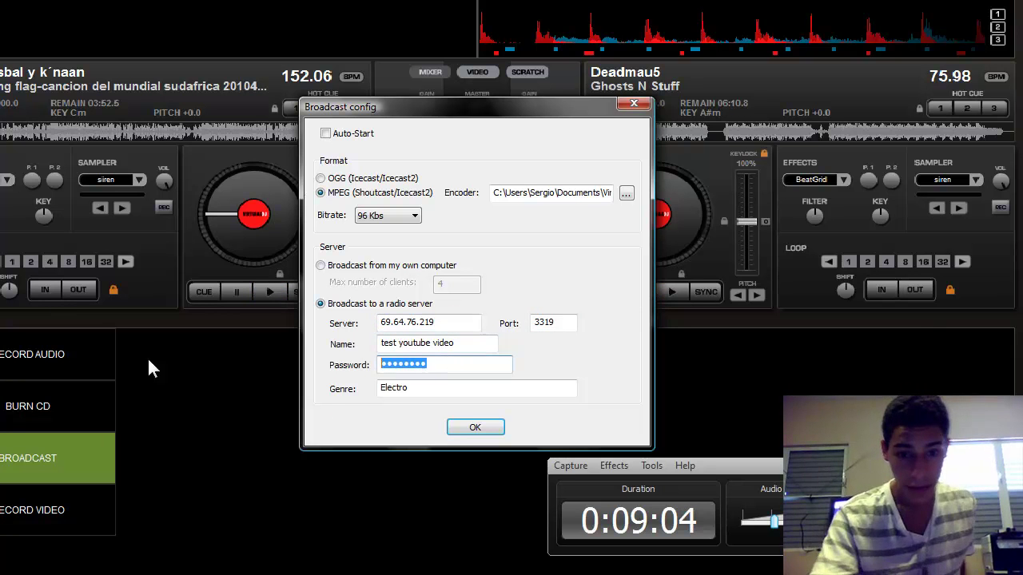
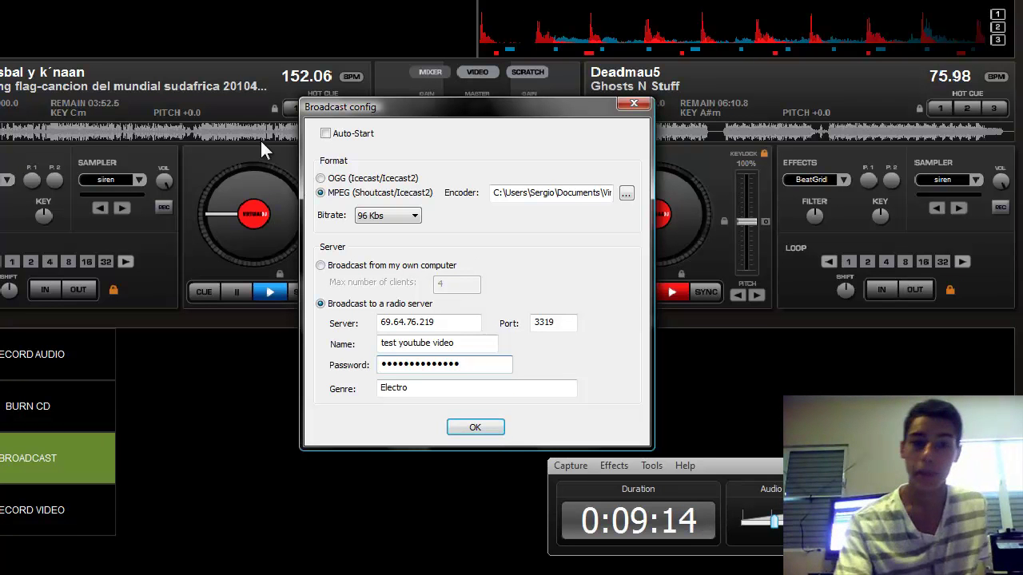
pyautogui.click(326, 133)
pyautogui.click(473, 428)
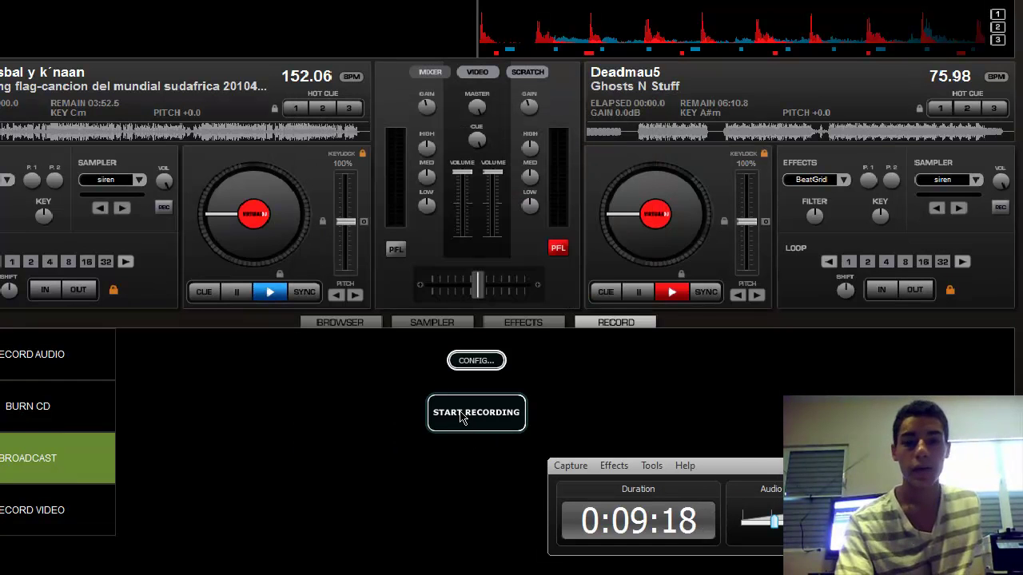
# Step: After the connection error, change the port to 33319 and restart broadcasting to 69.64.76.219
pyautogui.click(464, 415)
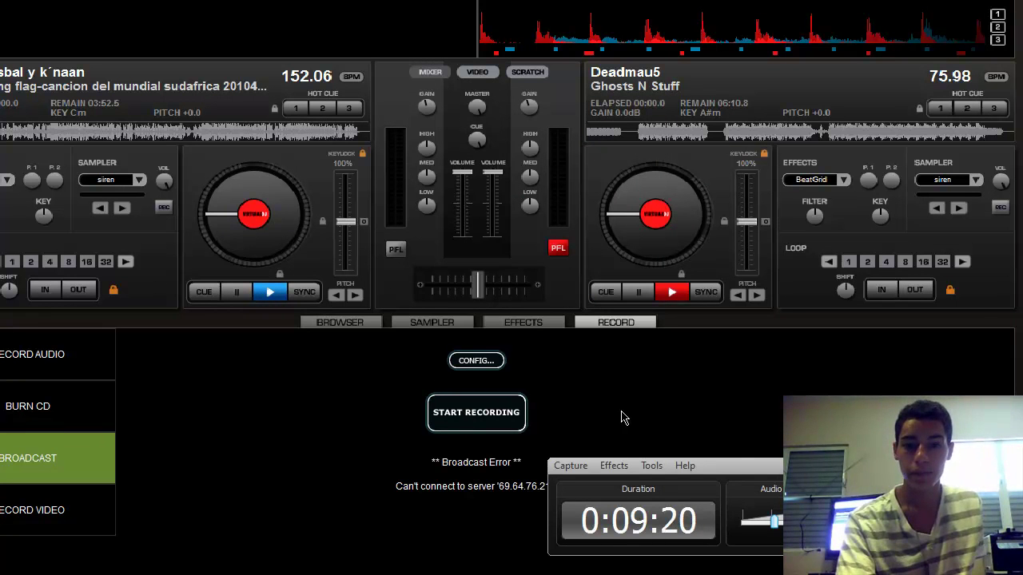
pyautogui.click(472, 361)
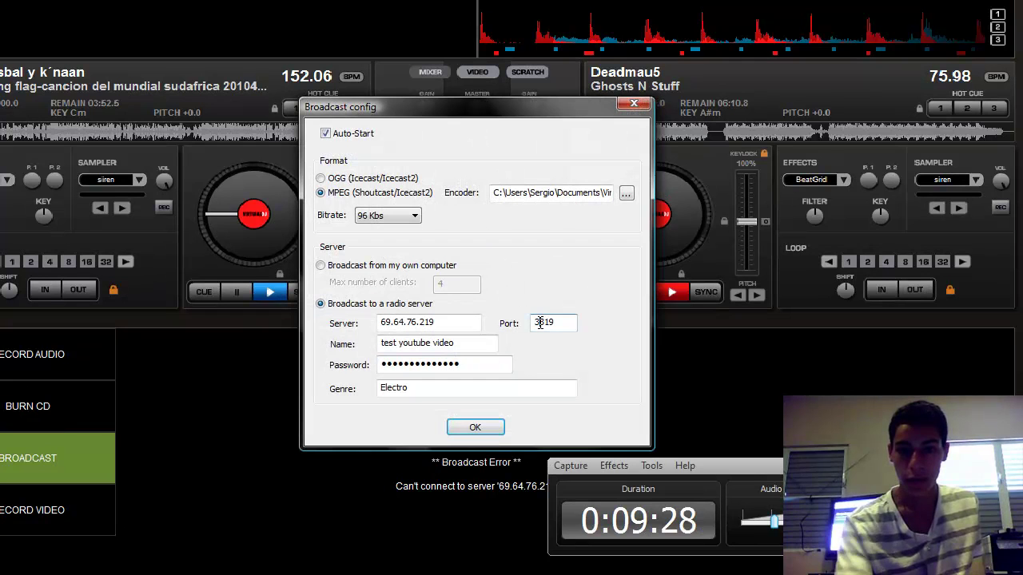
pyautogui.click(470, 428)
pyautogui.click(472, 415)
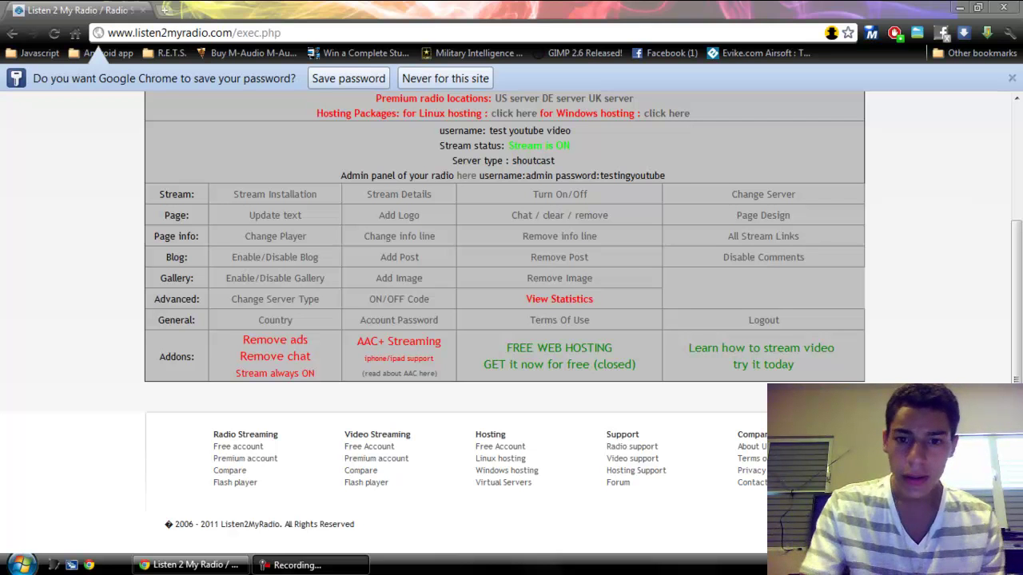
# Step: Open testingyoutube.listen2myradio.com from the Stream Details page in a new tab
pyautogui.click(376, 195)
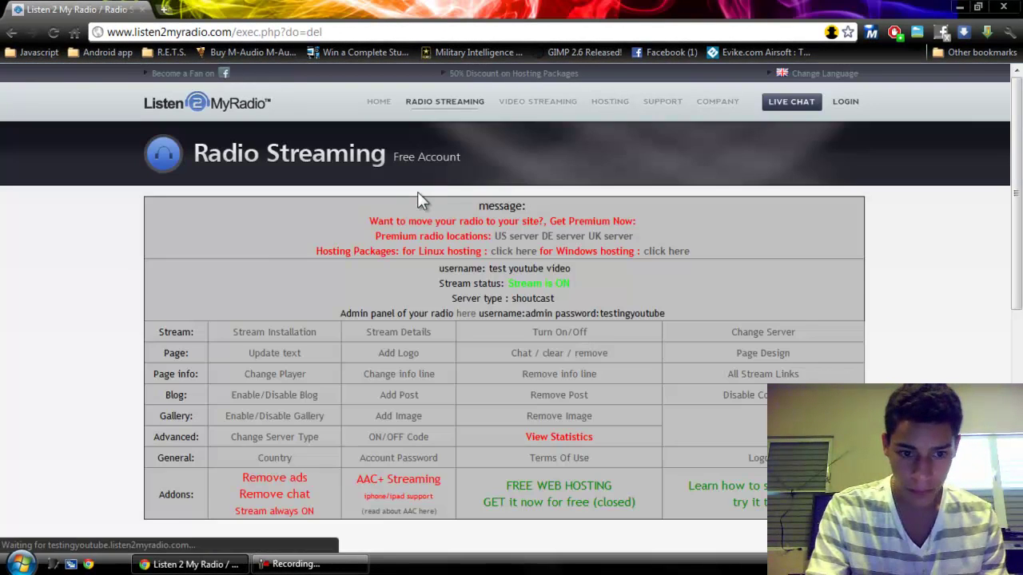
pyautogui.scroll(-10, 418, 193)
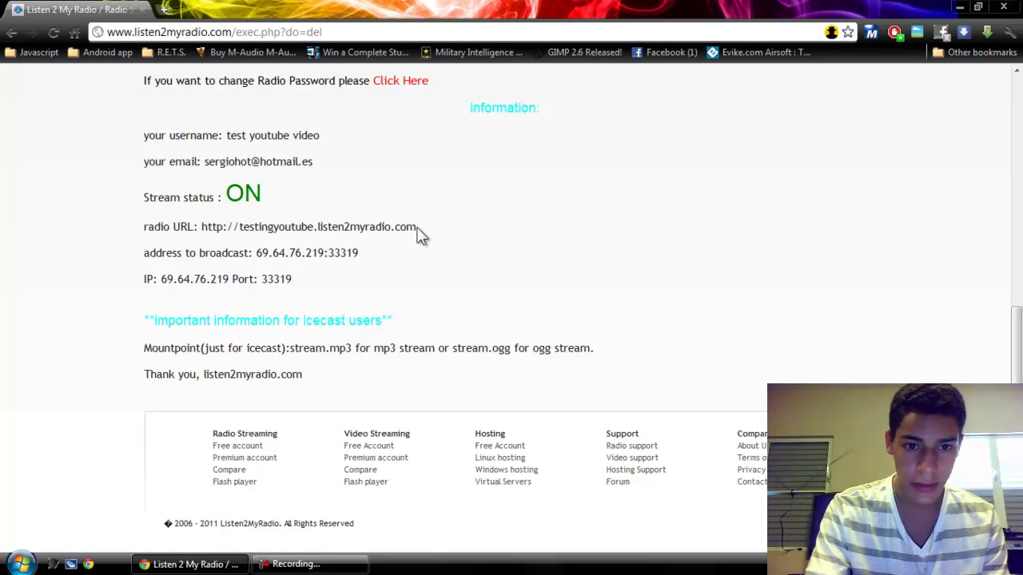
pyautogui.moveTo(416, 226); pyautogui.dragTo(202, 227)
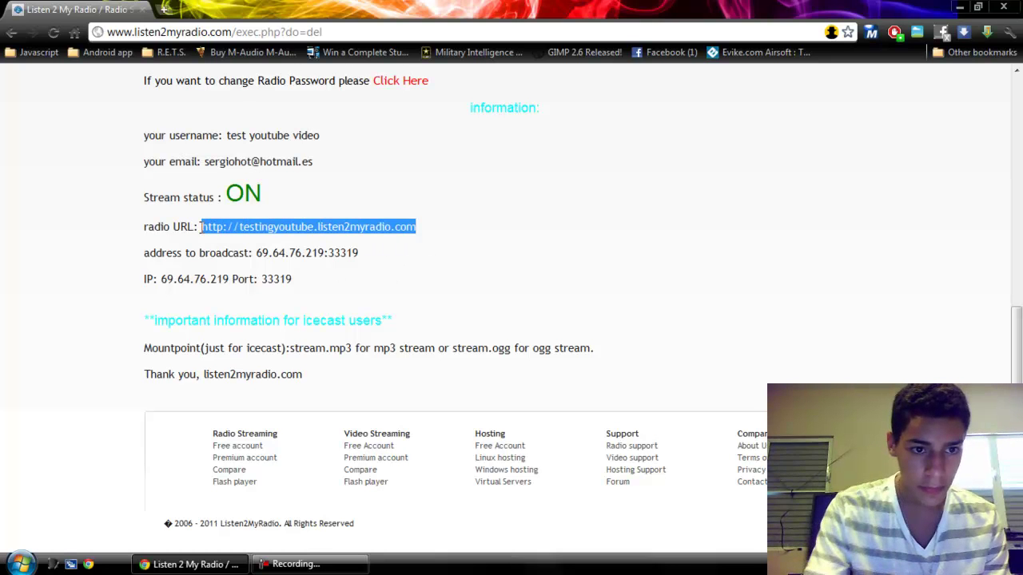
pyautogui.rightClick(201, 226)
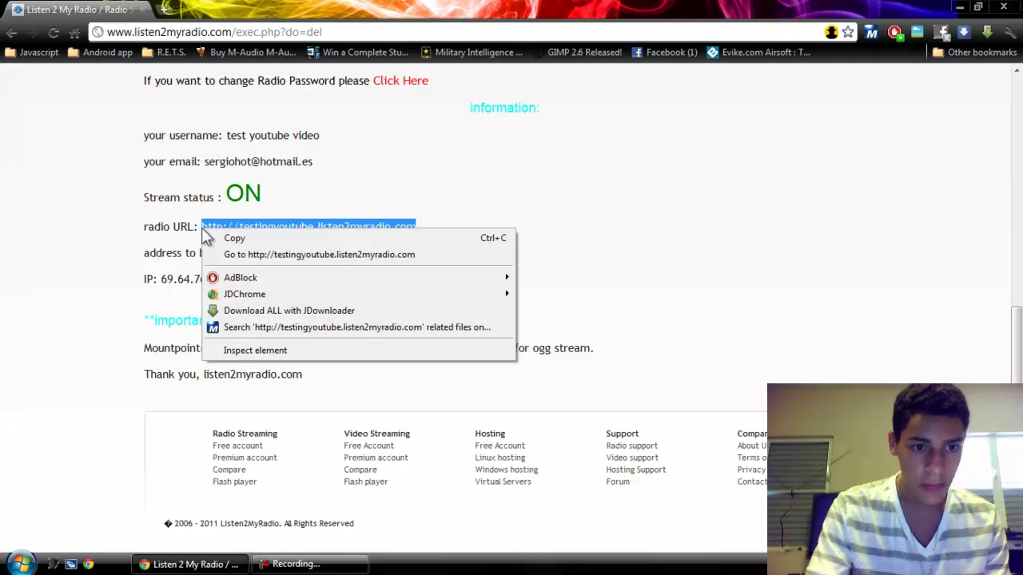
pyautogui.click(245, 251)
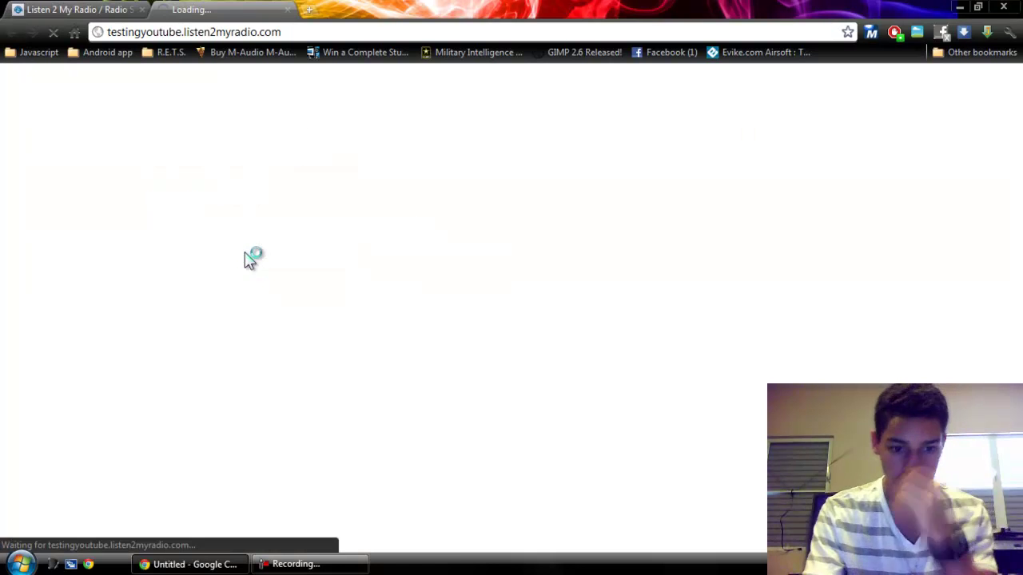